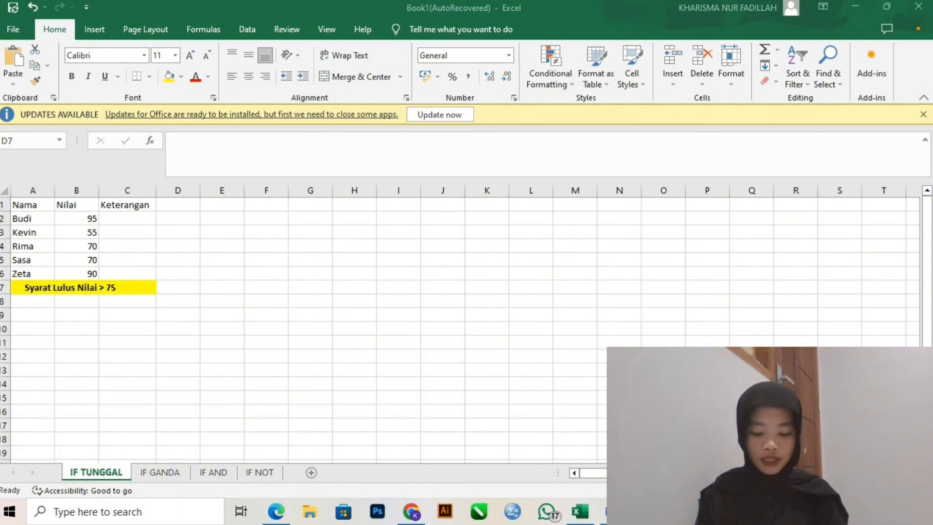
Step: Enter the formula =IF(B2>75;"LULUS";"REMEDIAL") in cell C2 of the IF TUNGGAL sheet
click(127, 219)
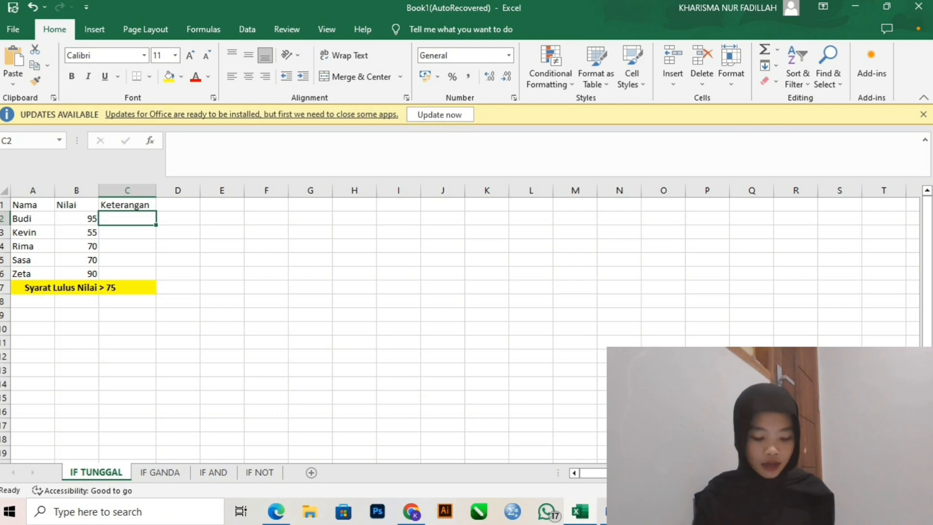
text(=)
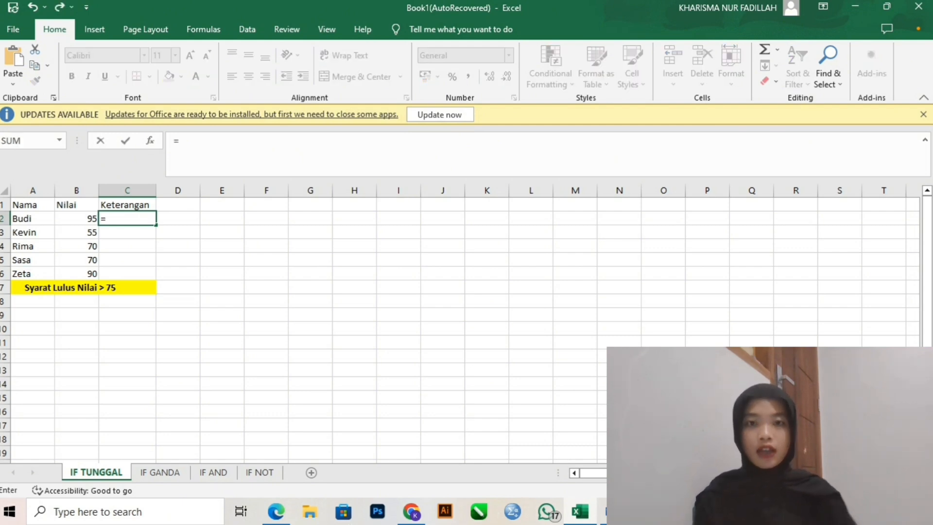
text(IF)
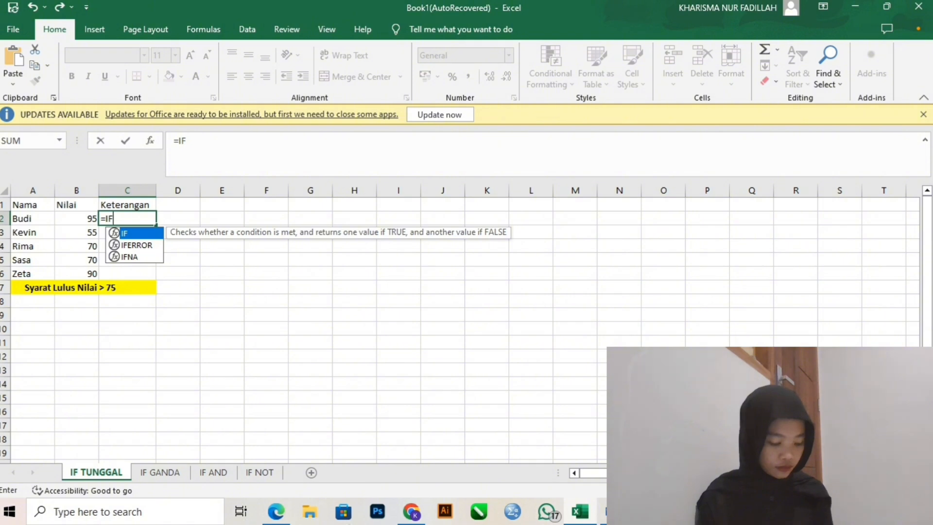
text(()
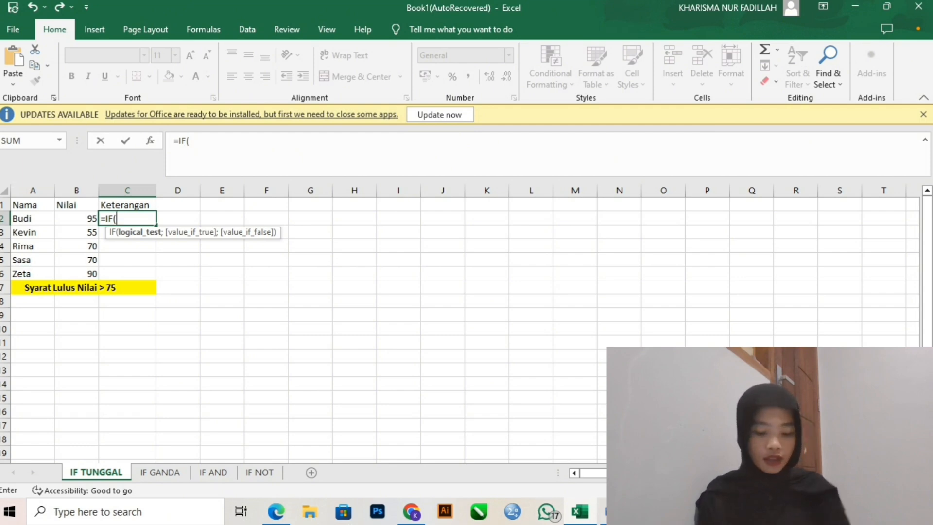
click(77, 219)
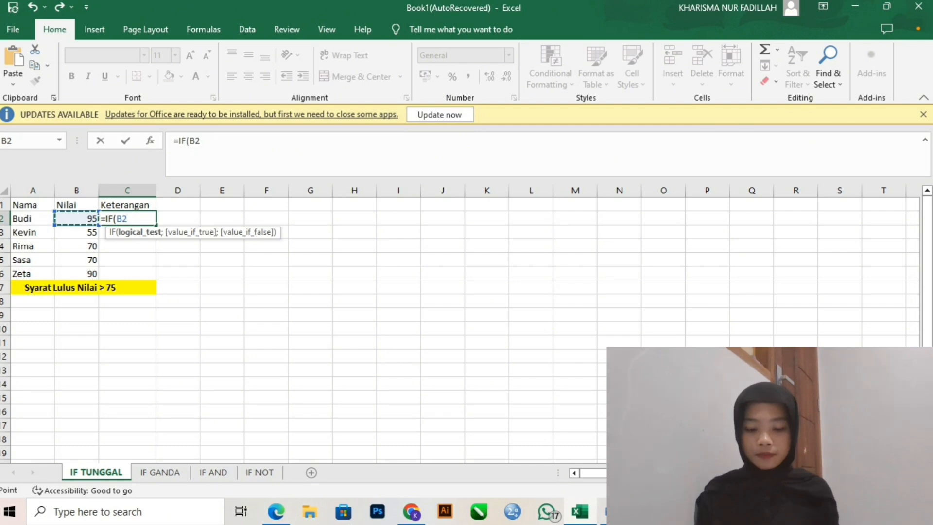
text(>75)
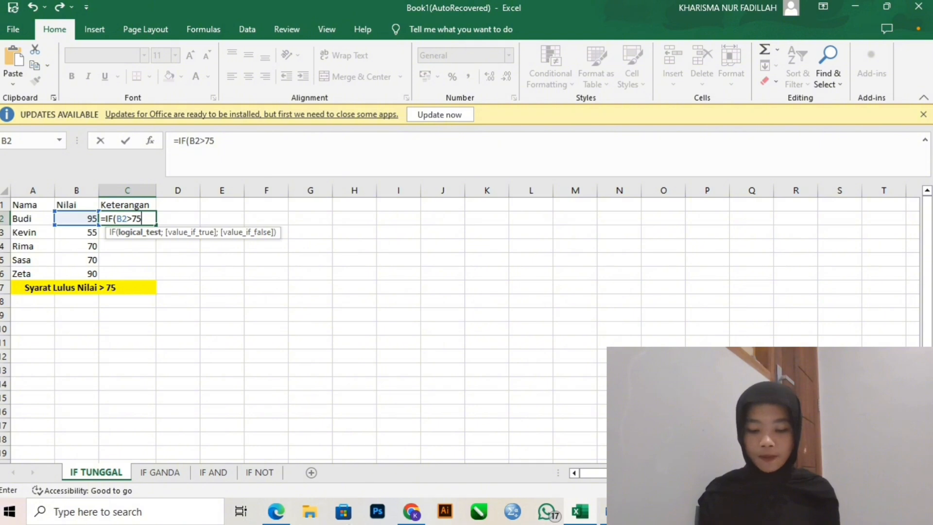
text(;)
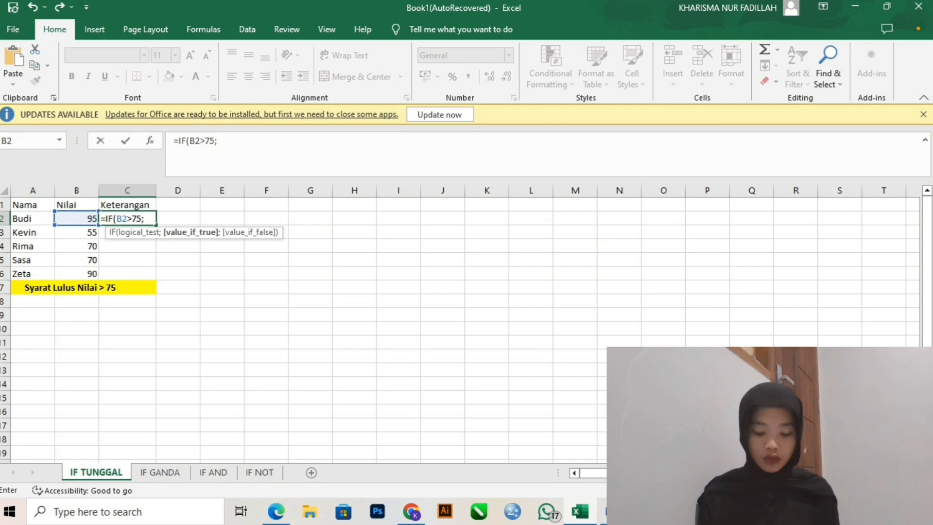
text("L)
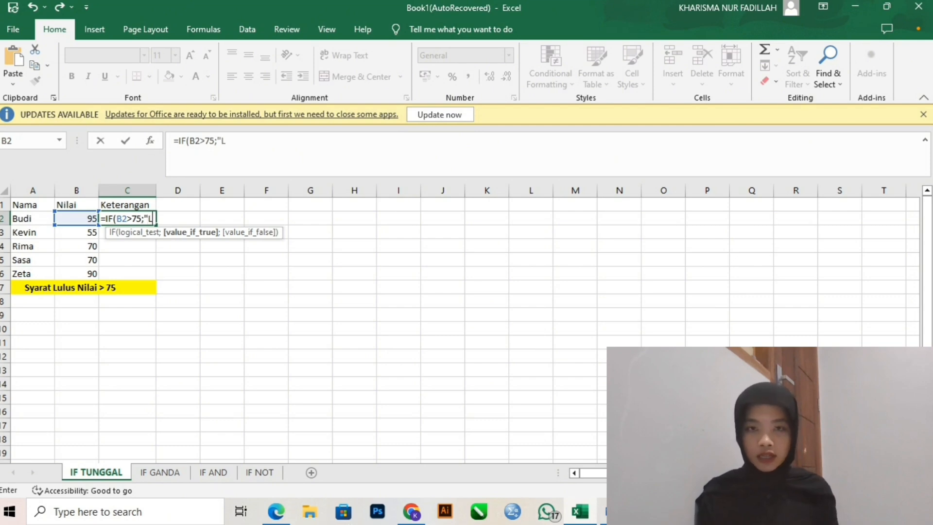
text(ULUS)
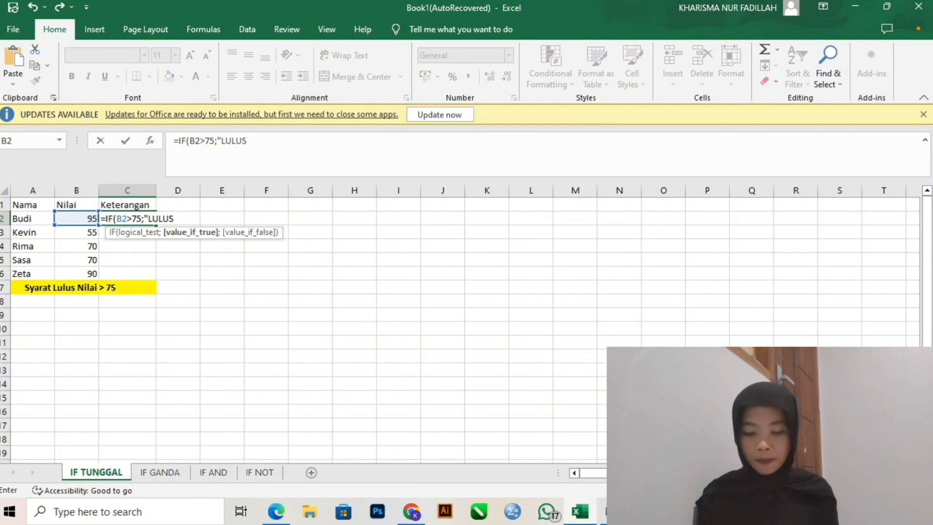
text(";)
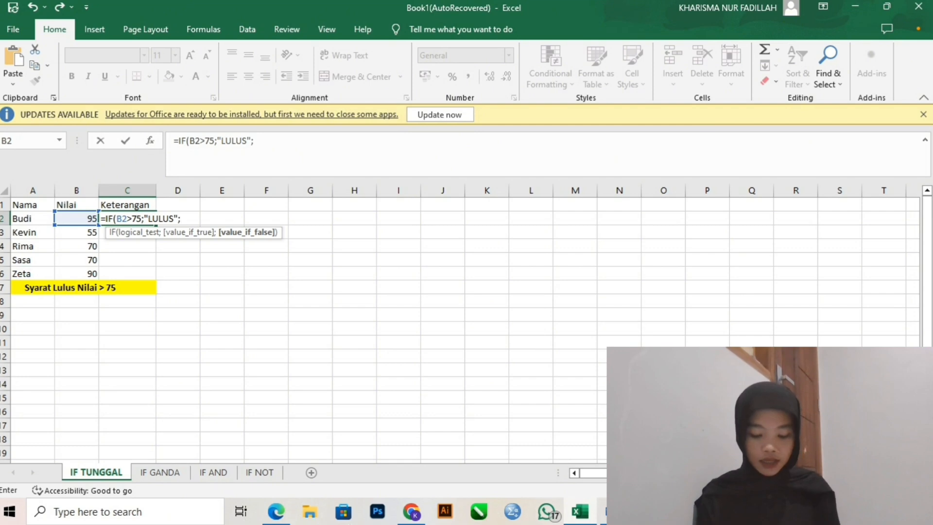
text("REMEDIA)
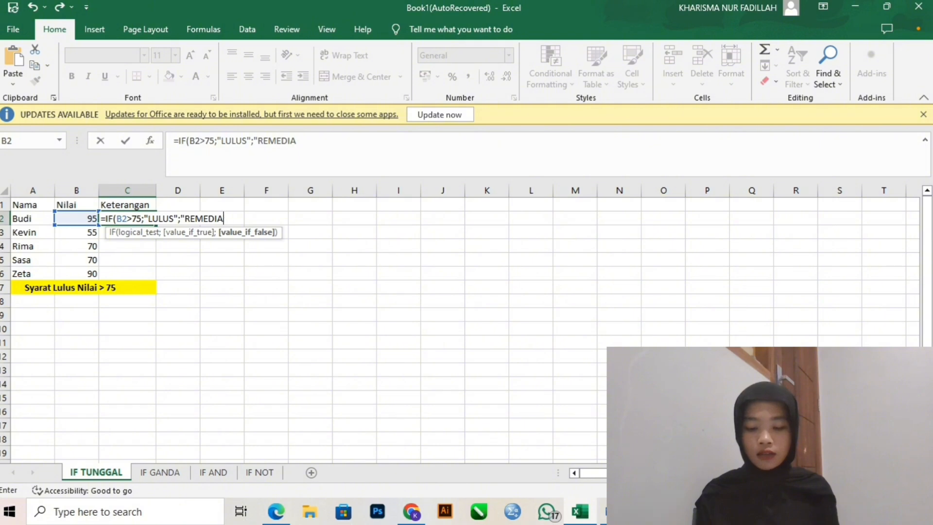
text(L")
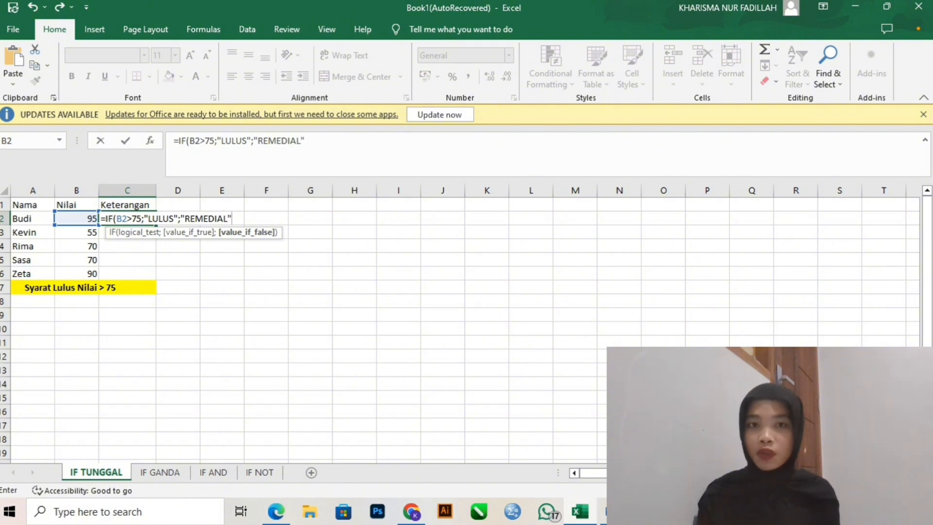
text())
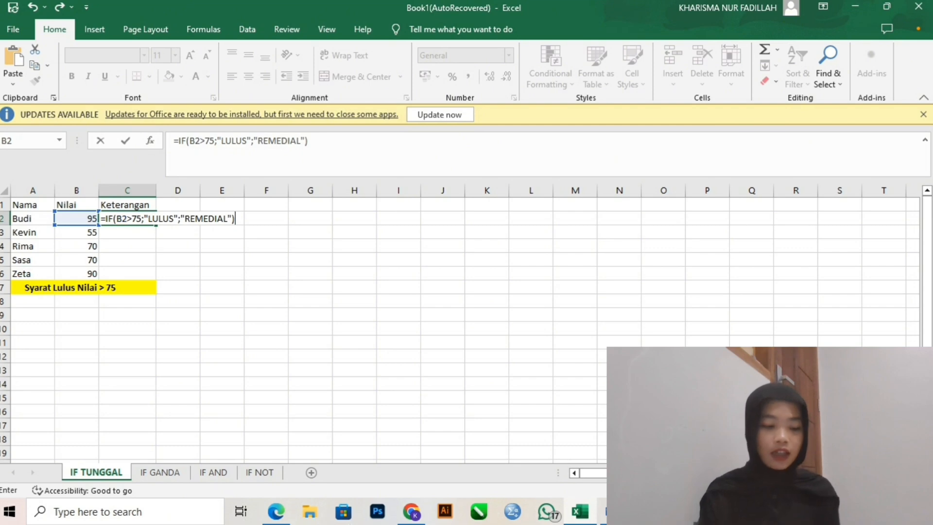
key(Return)
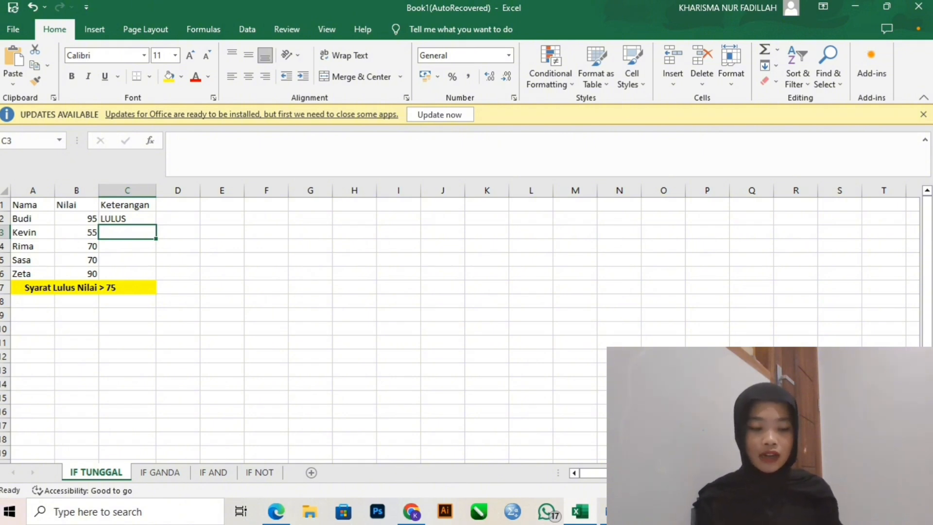
Step: Fill the C2 formula down the Keterangan column to C6
click(128, 218)
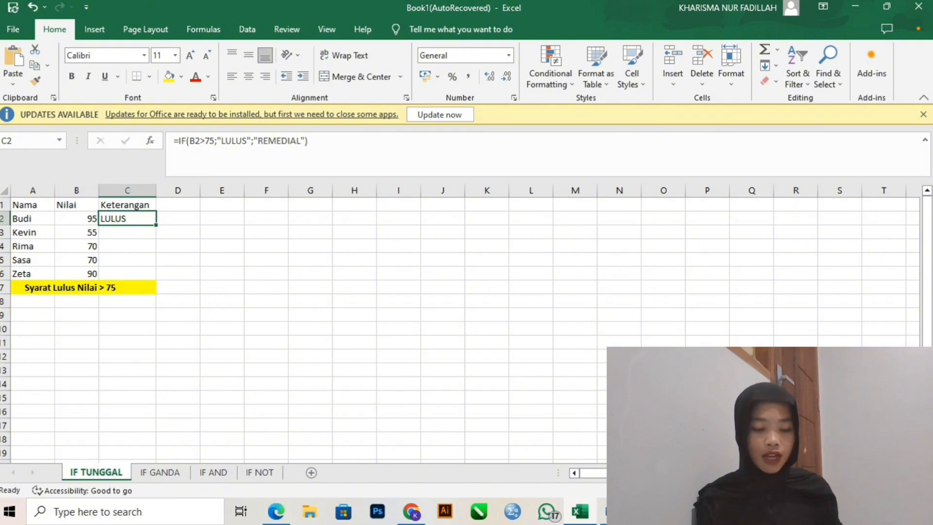
drag(156, 225, 155, 277)
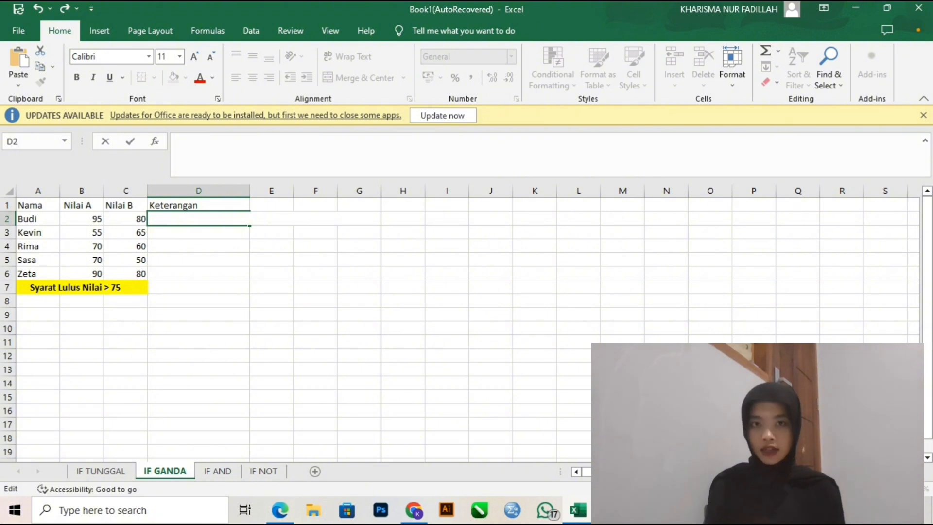
Step: Begin an IF formula in D2 of the IF GANDA sheet with the logical test B2>75
text(=IF)
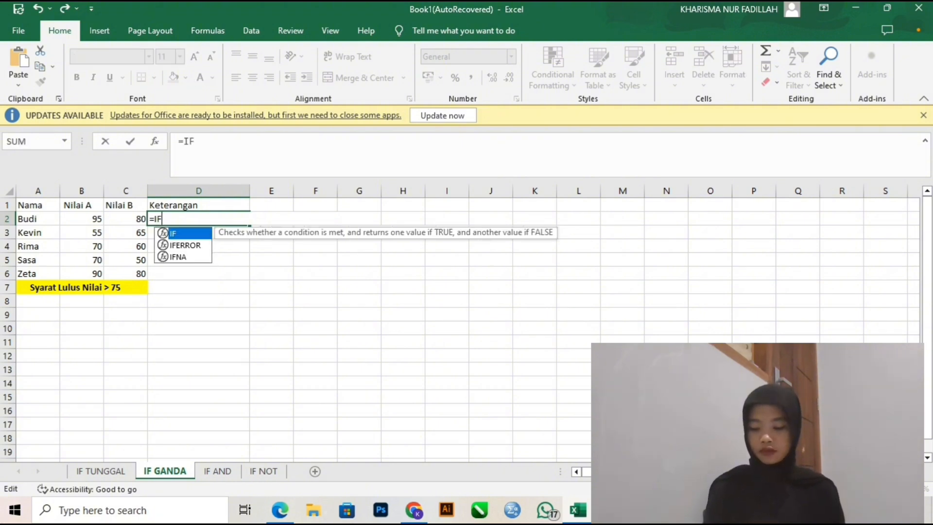
text(()
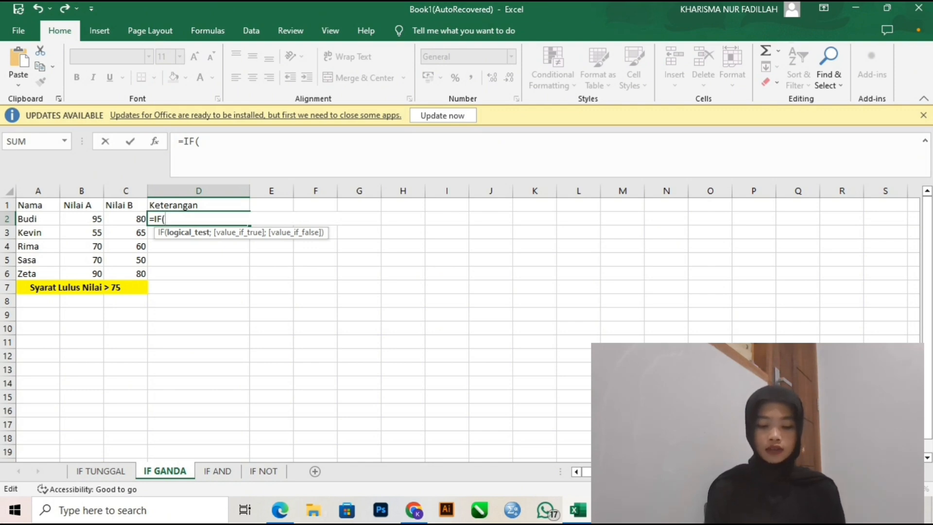
click(82, 218)
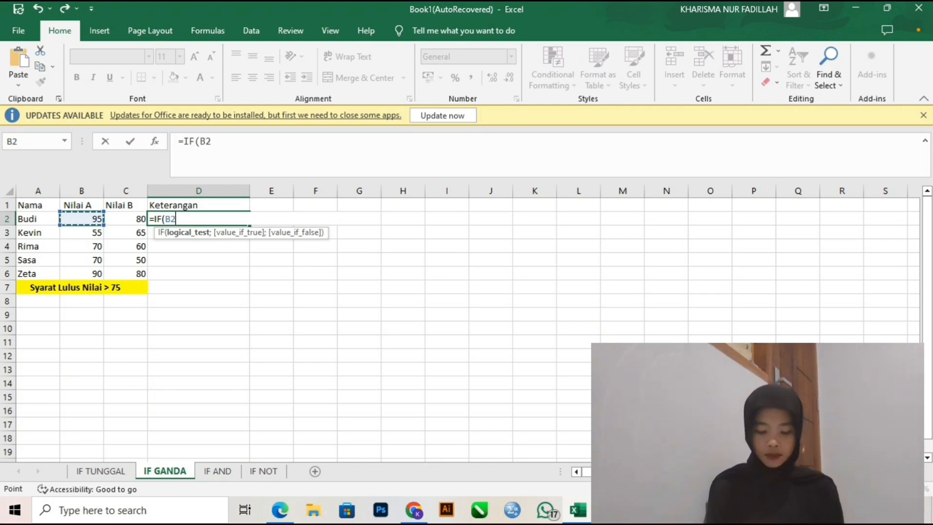
text(>)
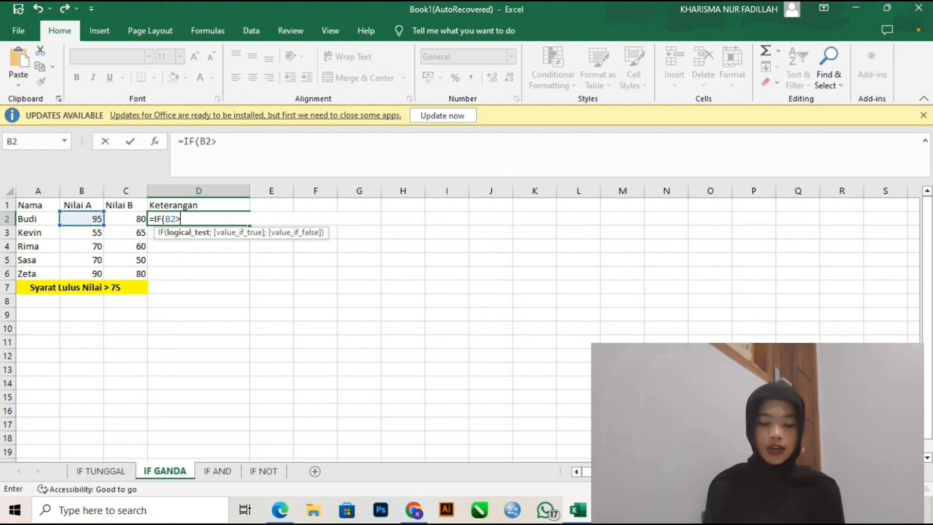
text(75)
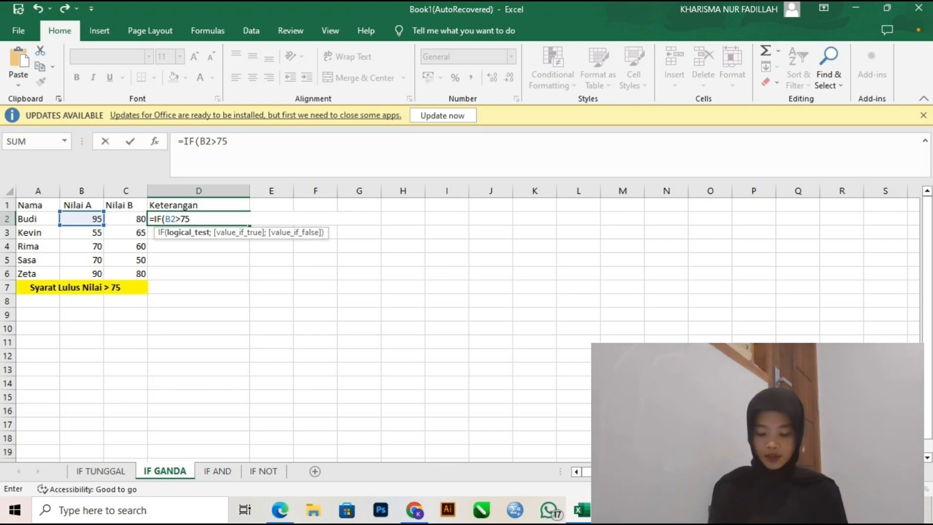
Step: Add a nested IF as the formula's true value: IF(C2>75;"LULUS";"REMEDIAL")
text(;)
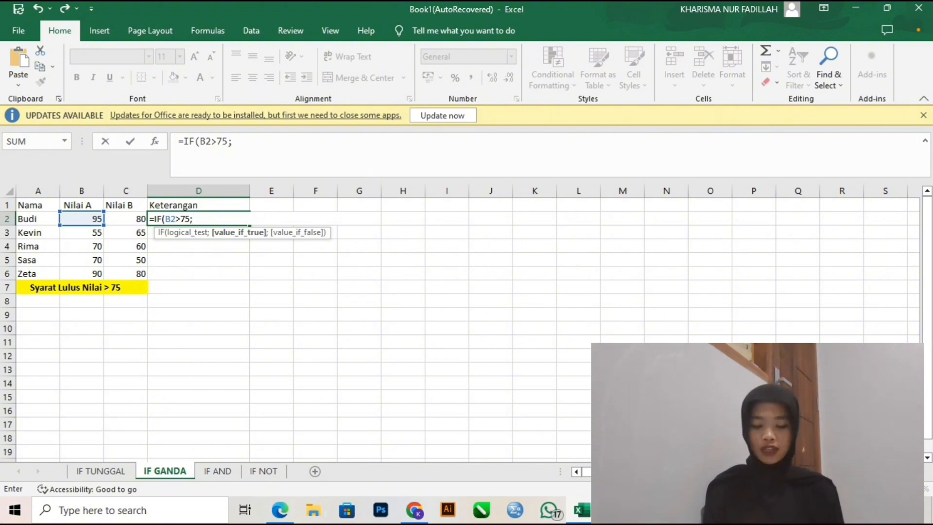
text(IF)
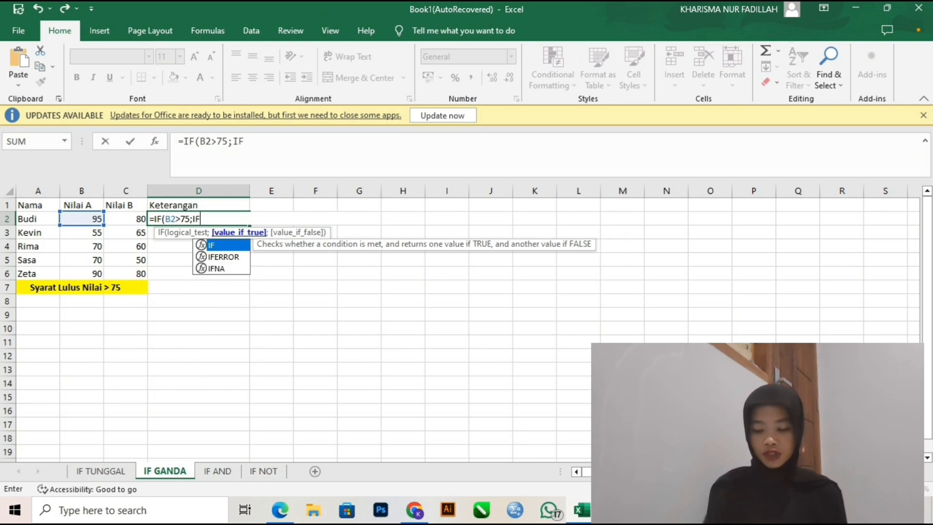
text(()
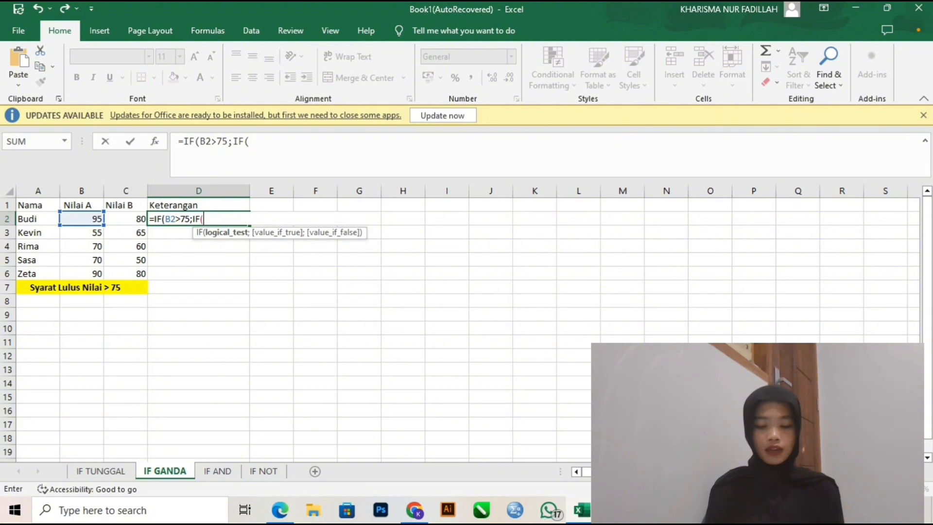
click(126, 219)
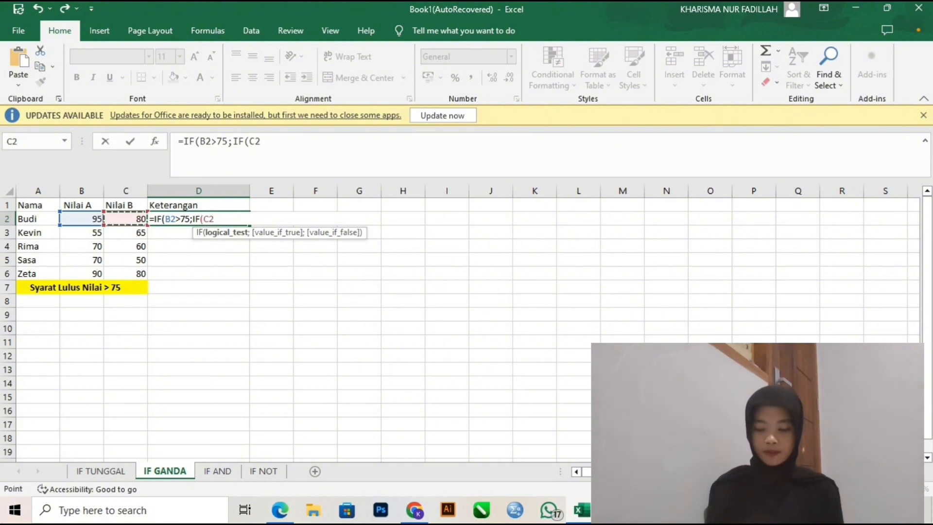
text(;)
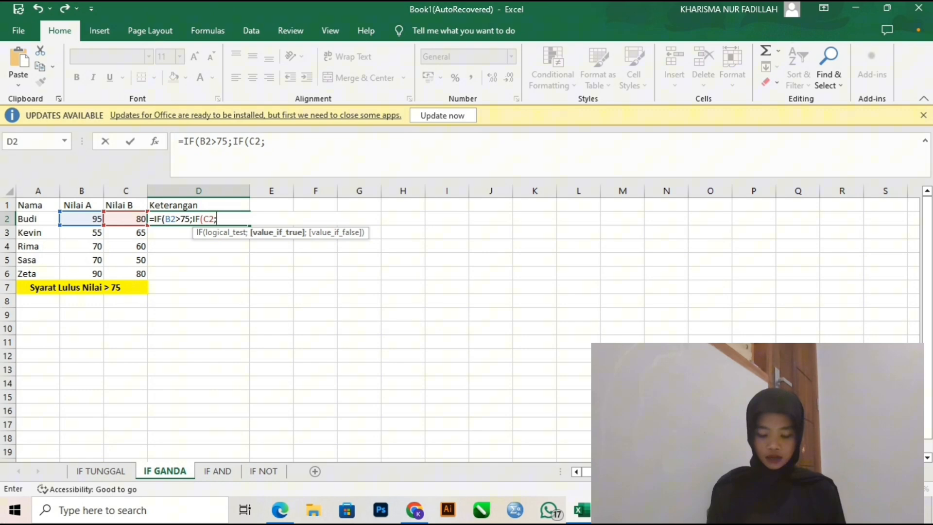
key(BackSpace)
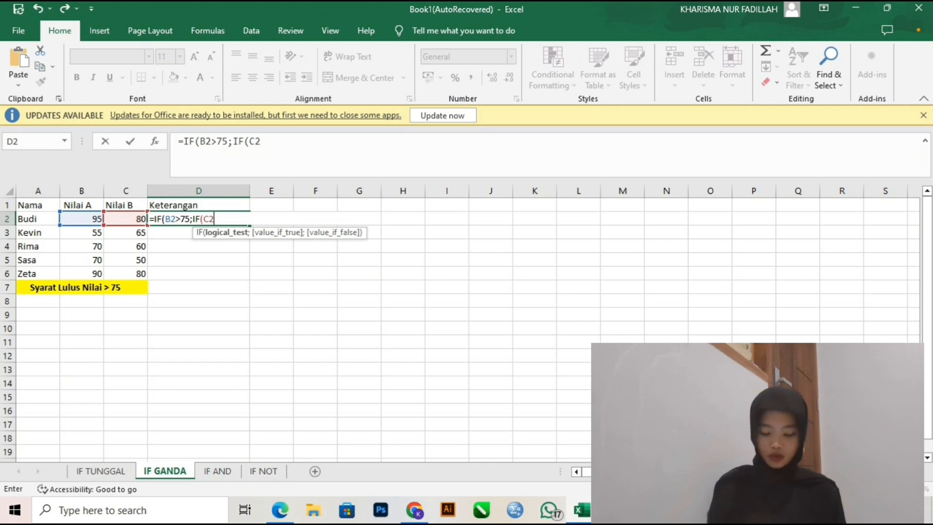
text(>75)
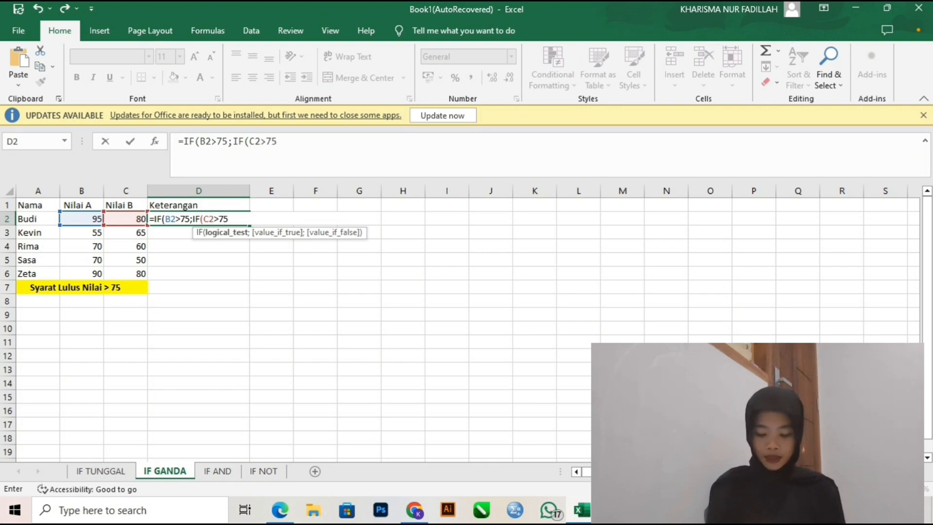
text(;")
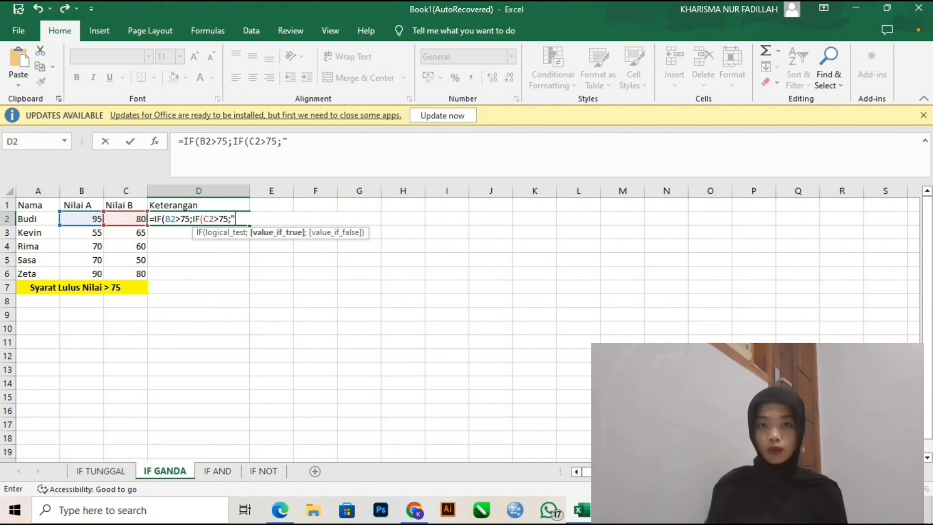
text(LULUS)
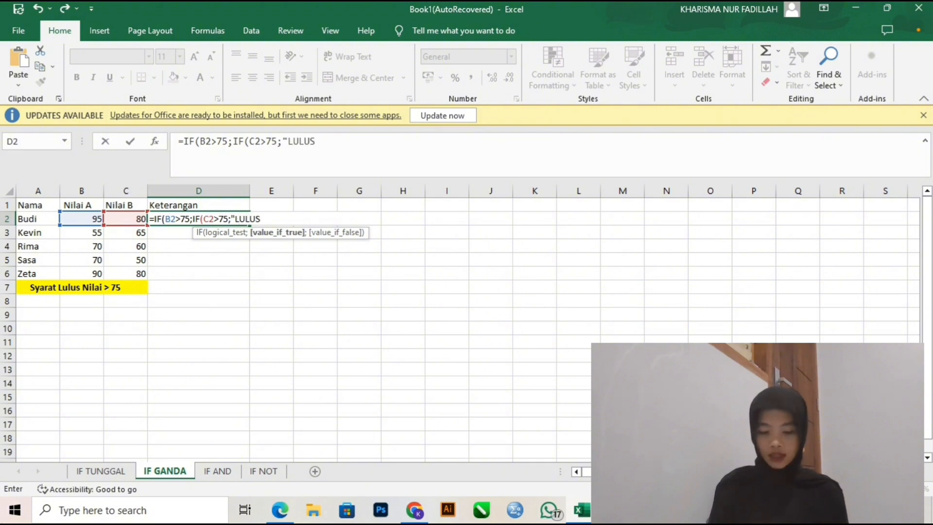
text(";)
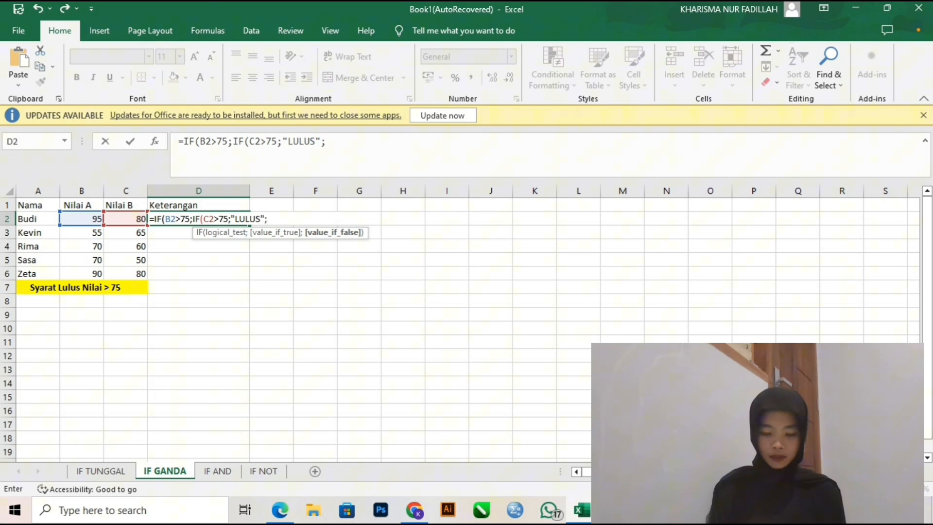
text("REME)
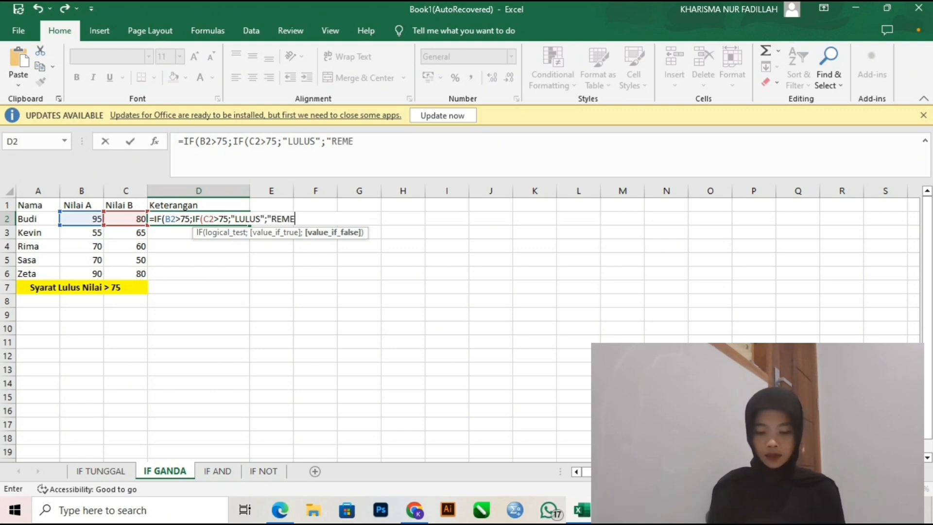
text(DIA)
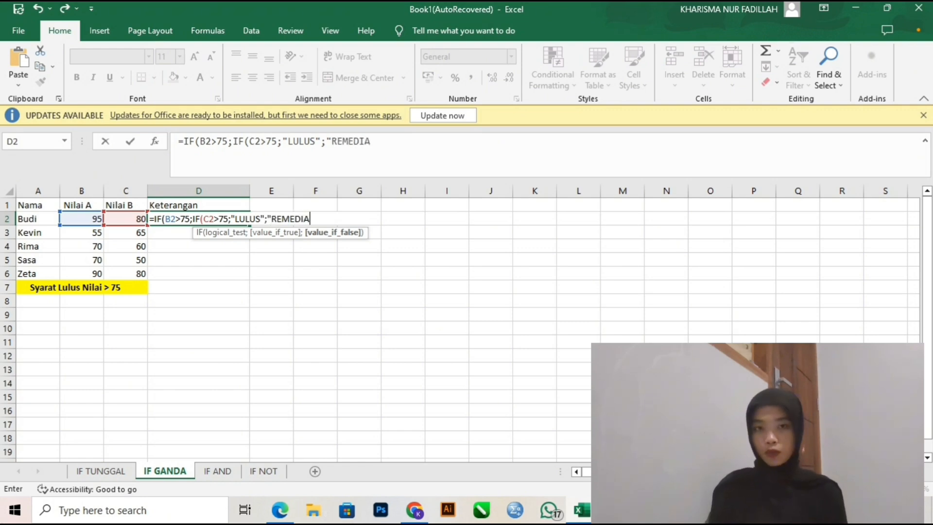
text("))
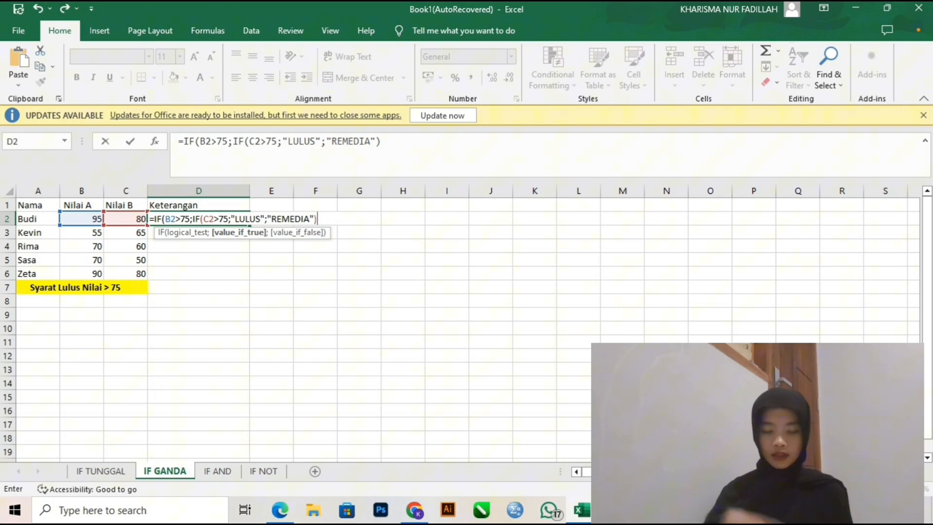
click(311, 219)
text(L)
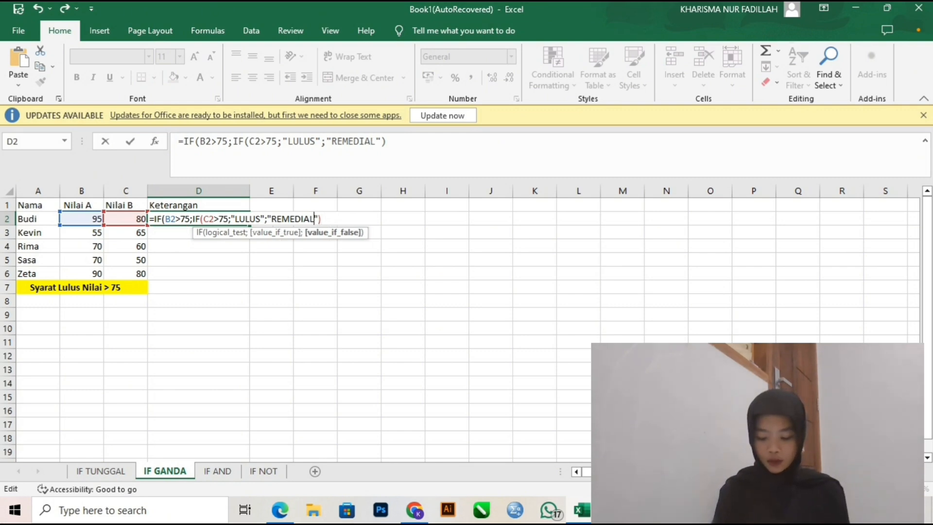
Step: Complete the nested IF formula in D2 with "REMEDIAL" as the outer IF's false value
click(322, 219)
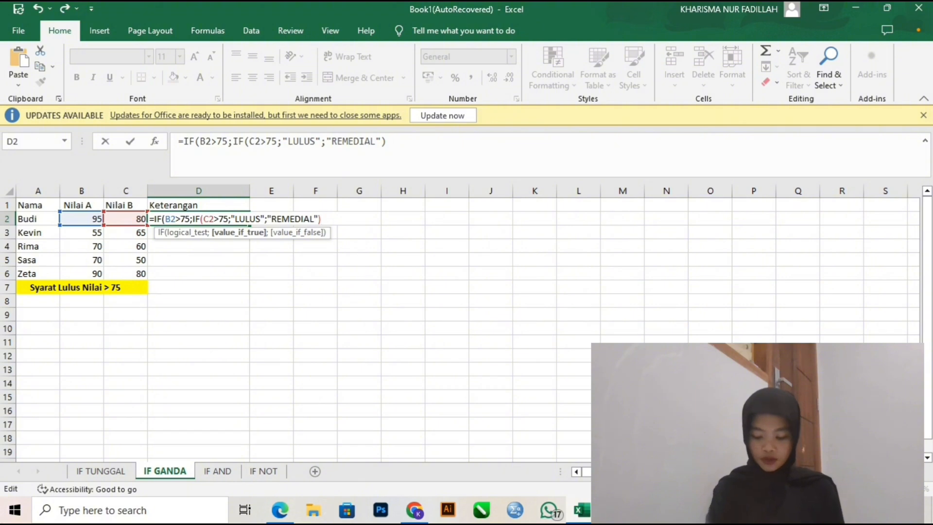
text(;)
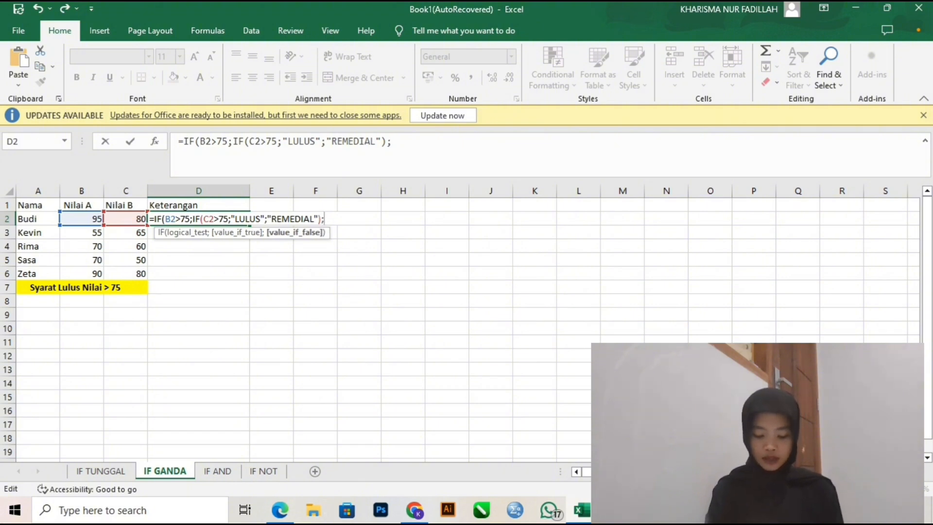
text("REMED)
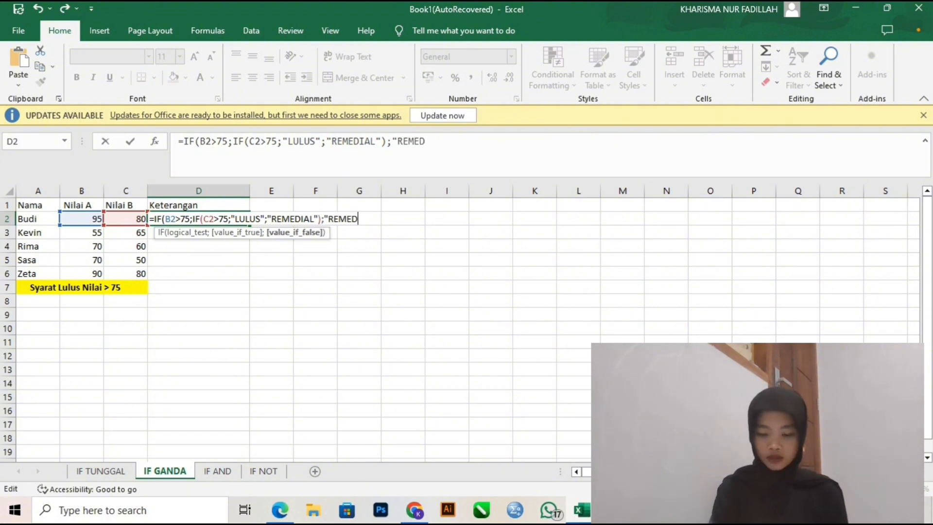
text(IAL")
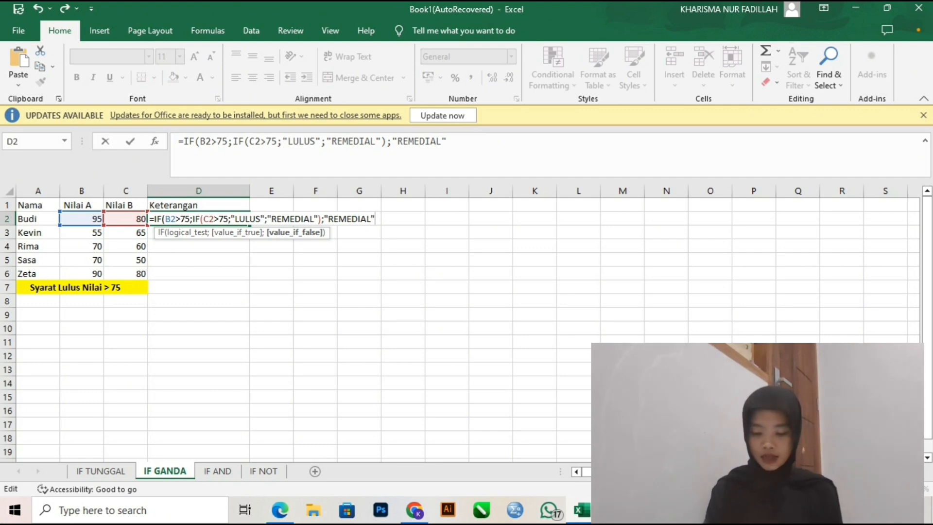
text())
key(Return)
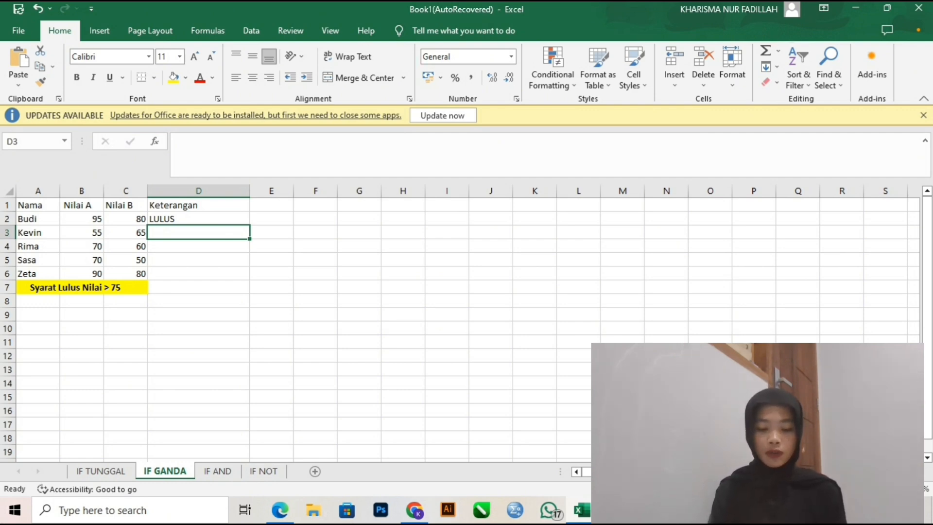
Step: Fill the D2 nested IF formula down the Keterangan column to D6
click(198, 219)
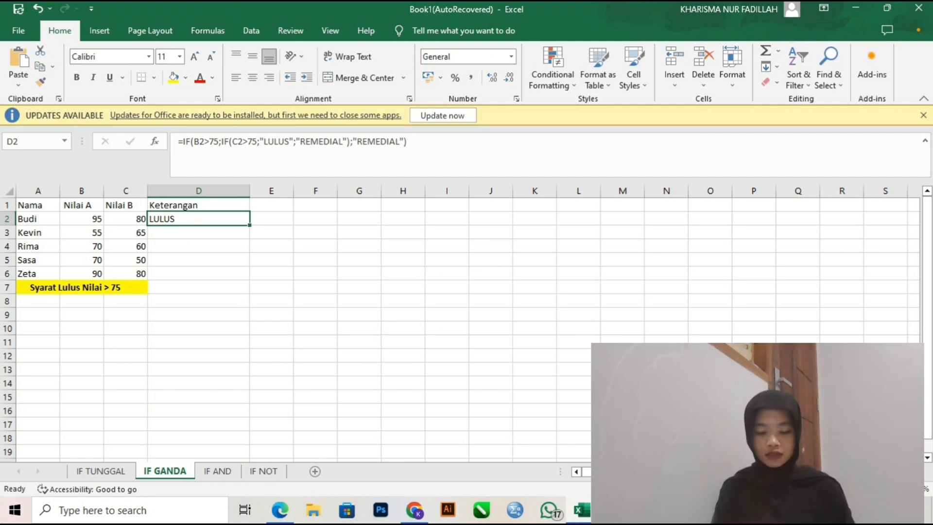
drag(249, 225, 249, 277)
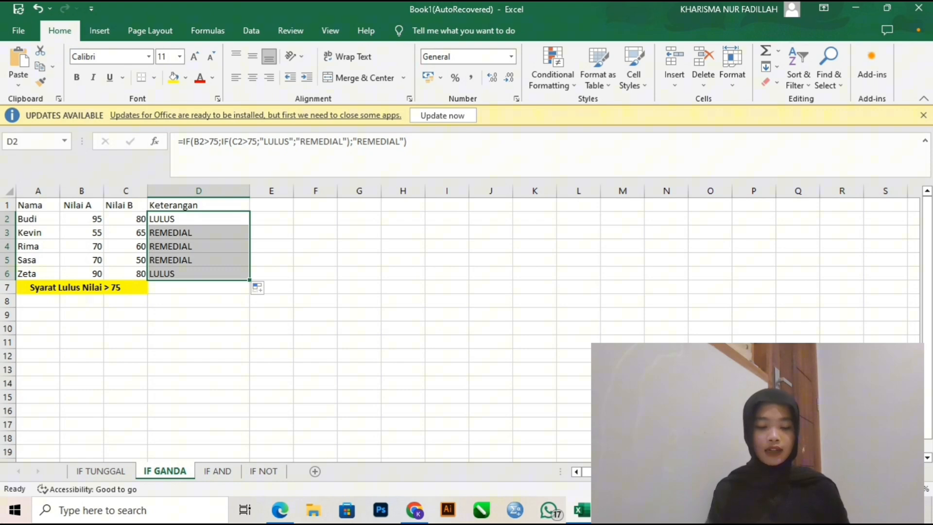
click(271, 232)
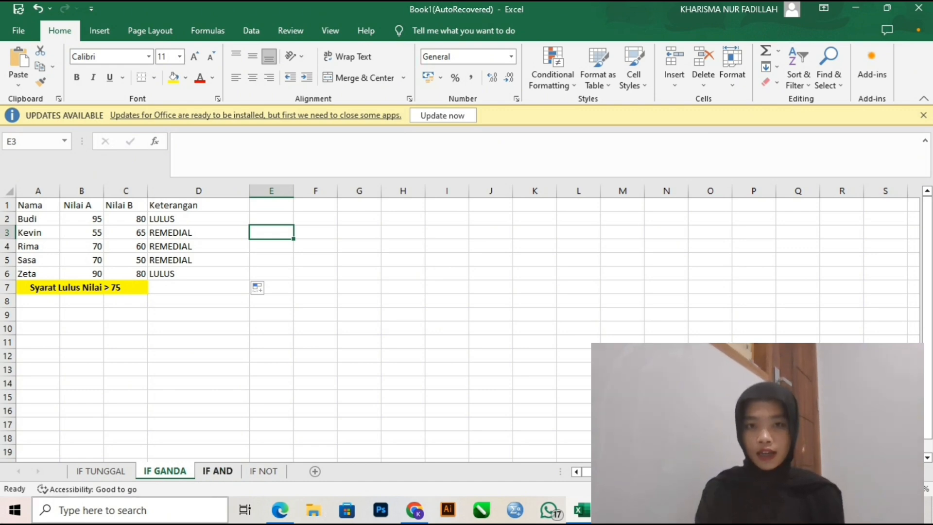
Step: On the IF AND sheet, begin an IF formula in C2 with the logical test AND(A2>75;B2>75)
click(218, 471)
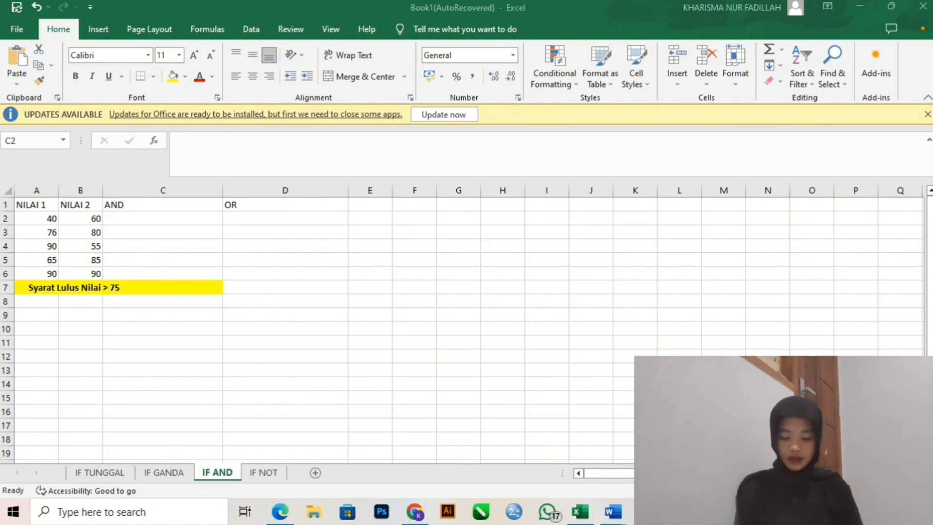
click(163, 219)
text(=IF)
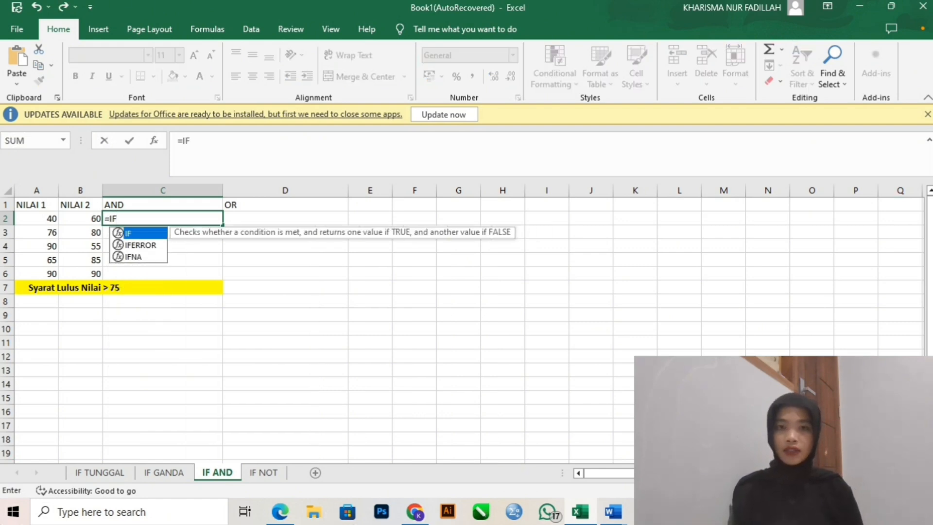
text(()
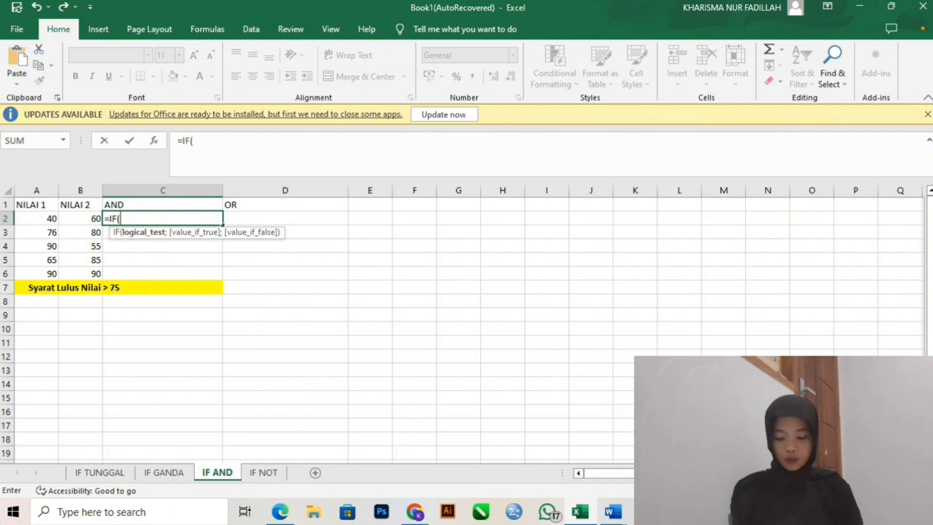
text(AND)
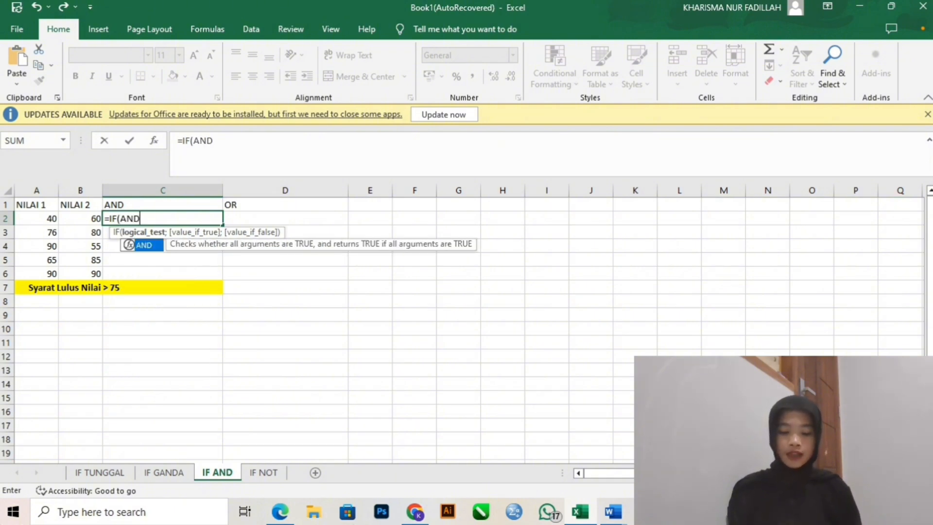
text(()
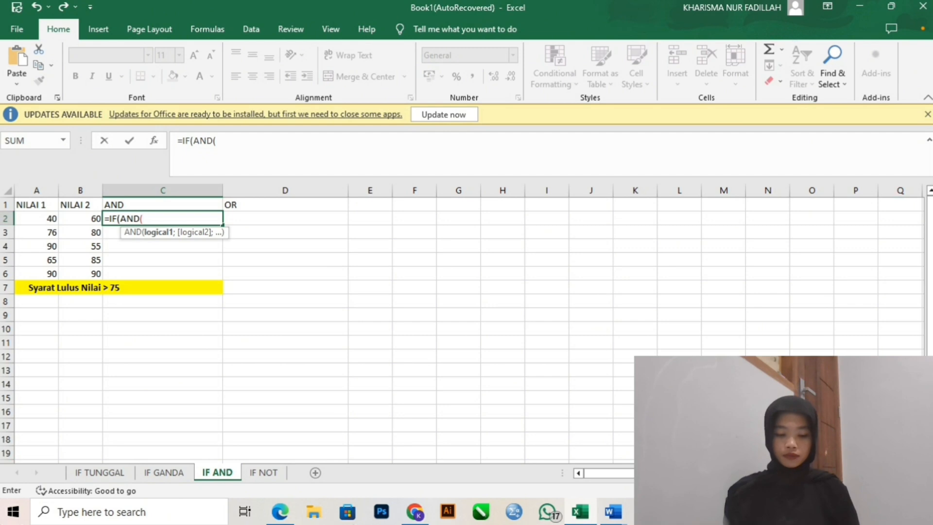
click(37, 219)
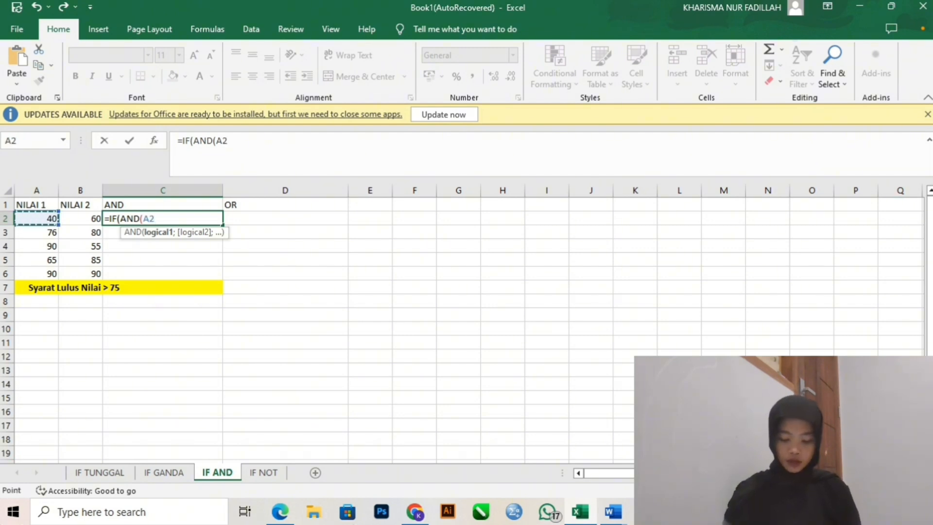
text(>75)
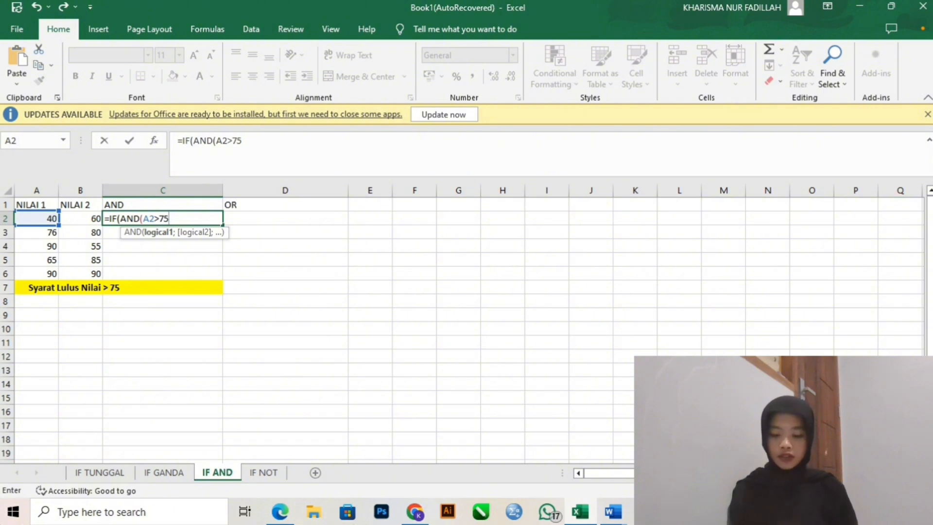
text(;)
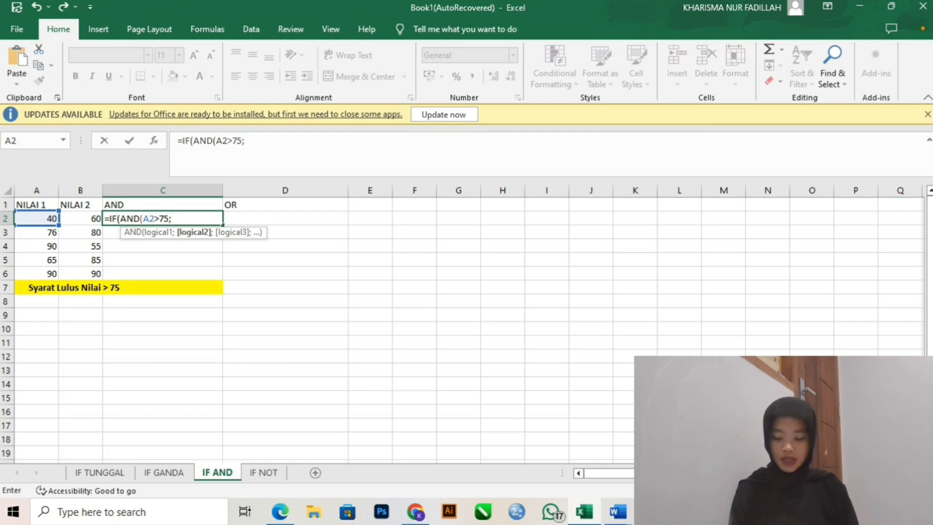
key(Left)
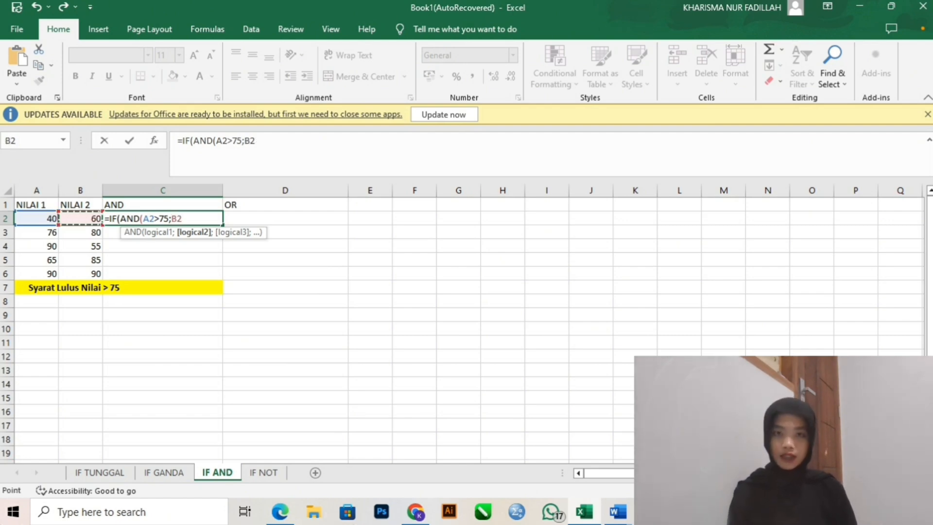
text(>75)
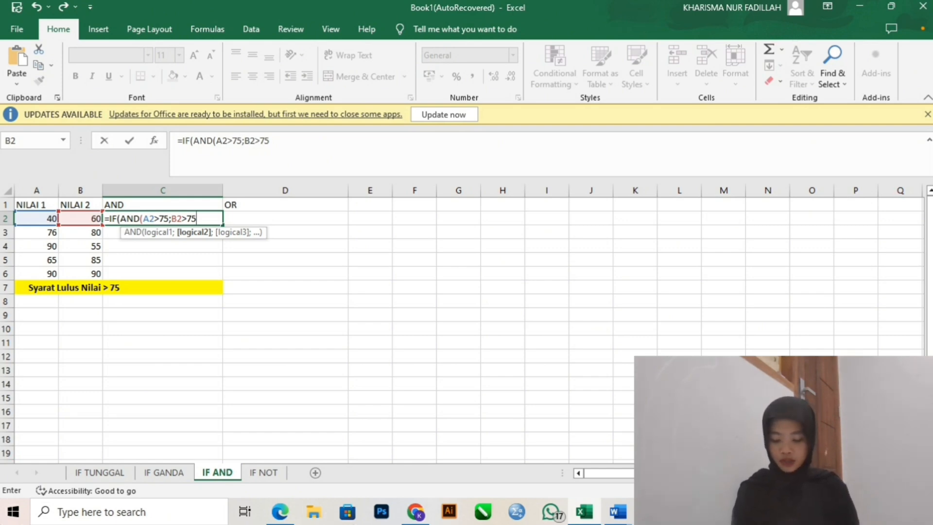
text())
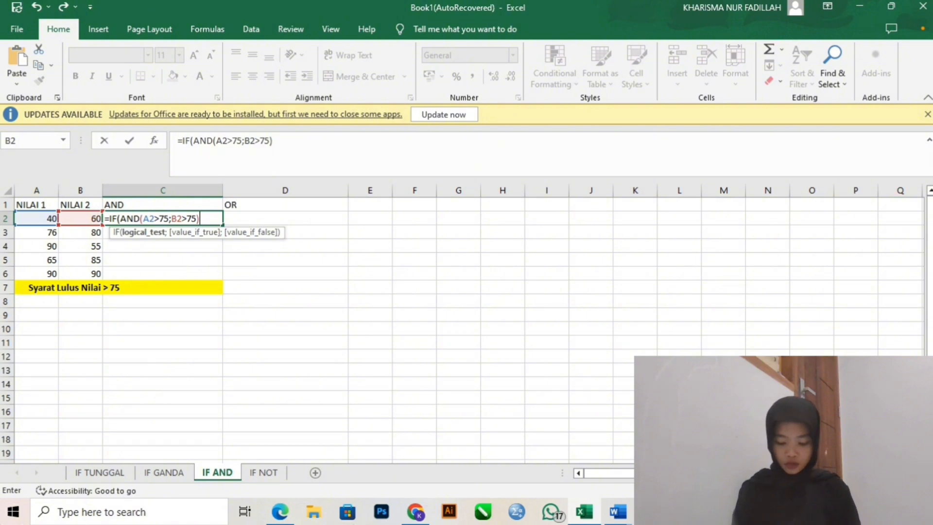
Step: Complete the C2 formula with "LULUS" as the true value and "REMEDIAL" as the false value, and fill it down to C6
text(;"L)
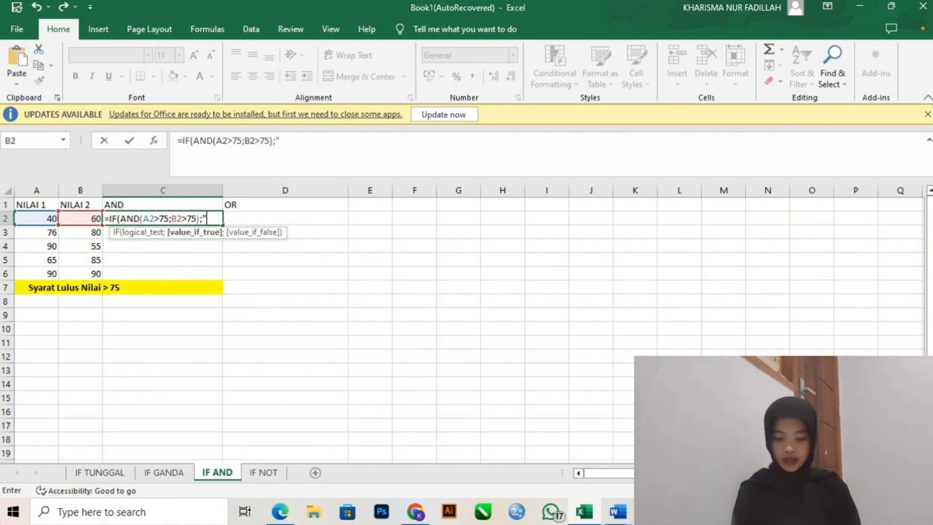
text(ULUS")
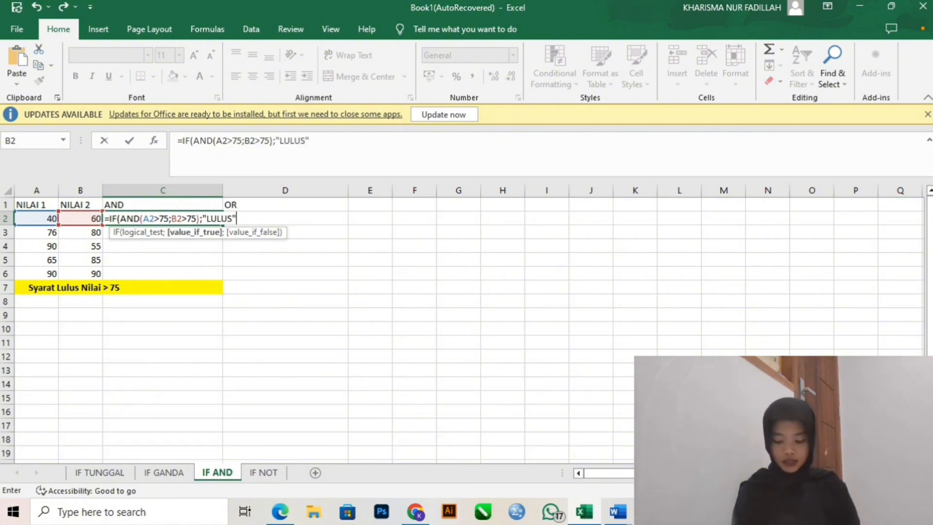
text(;)
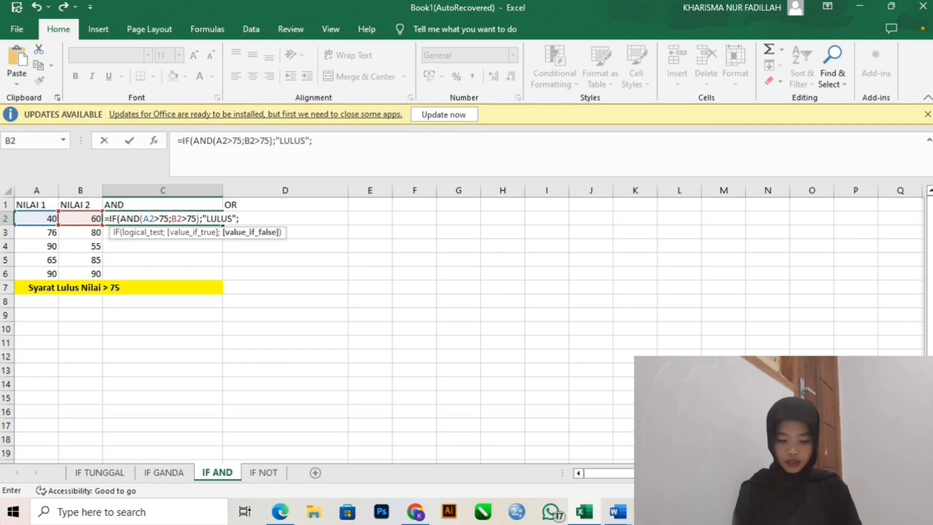
text("REMEDIA)
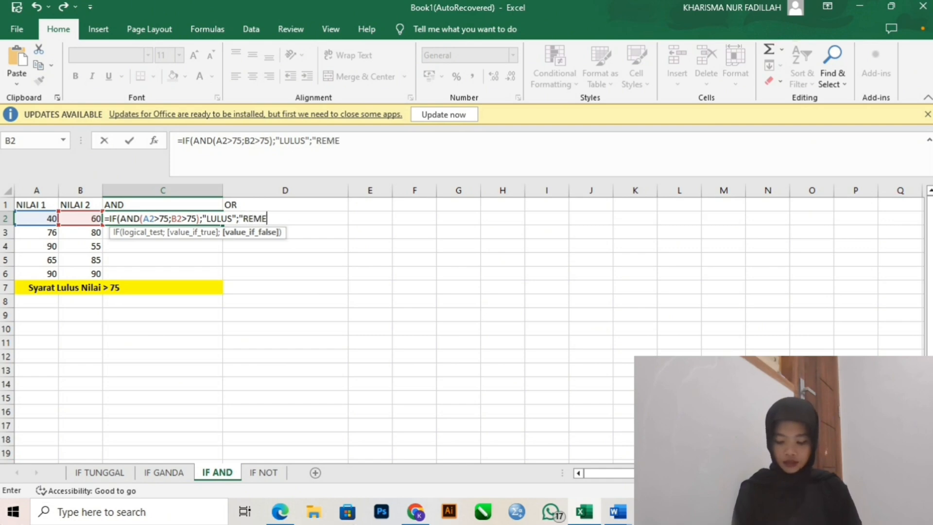
text(L")
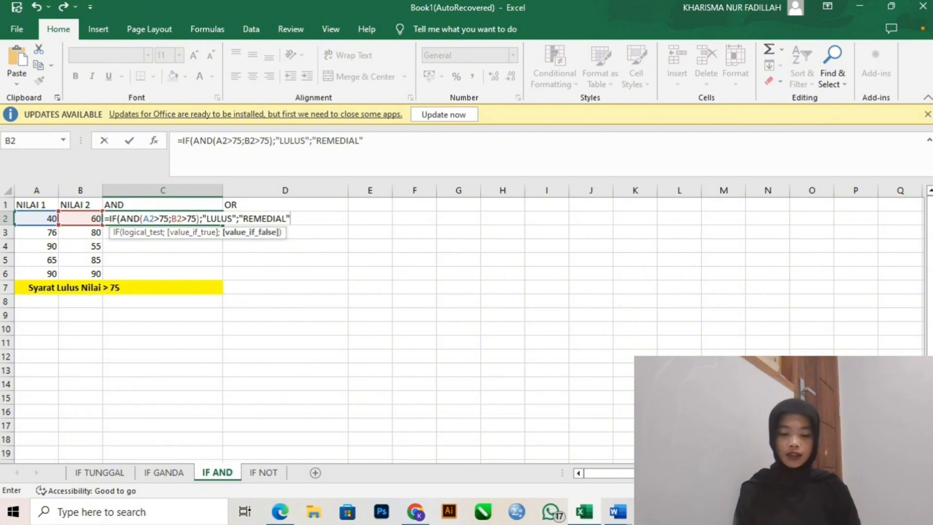
text())
key(ctrl+Return)
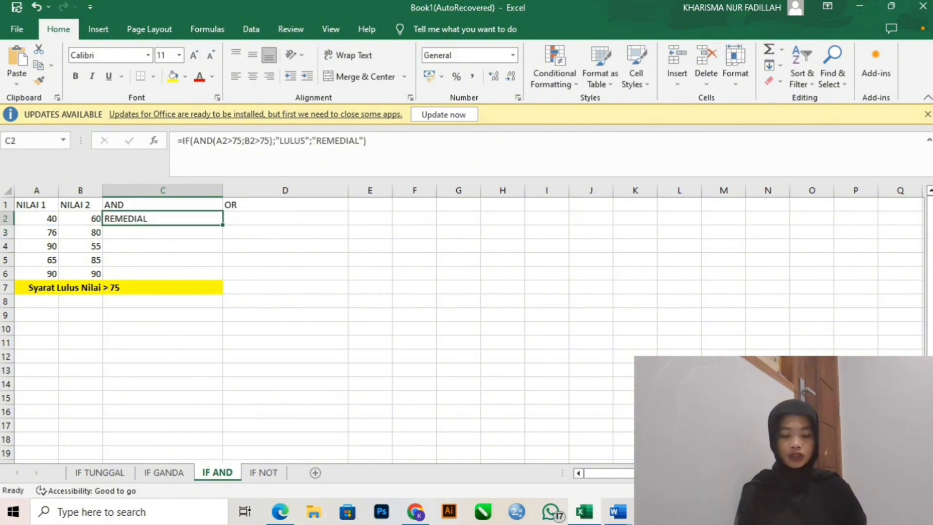
drag(223, 224, 223, 276)
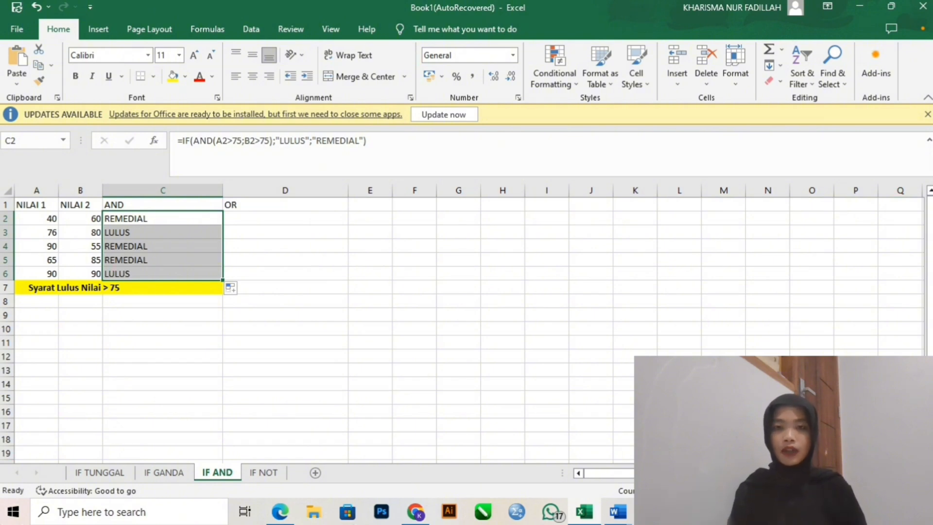
Step: Begin an IF formula in cell D2 of the OR column
click(285, 219)
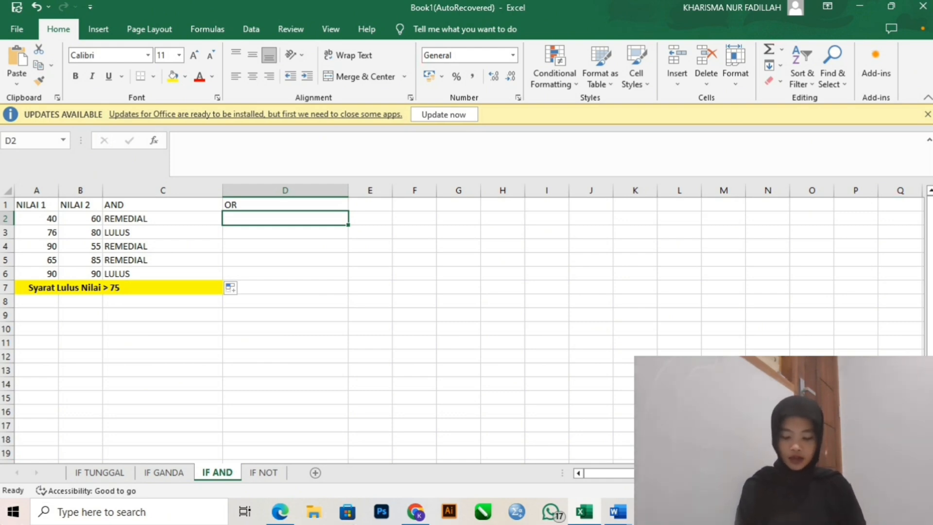
text(=IF)
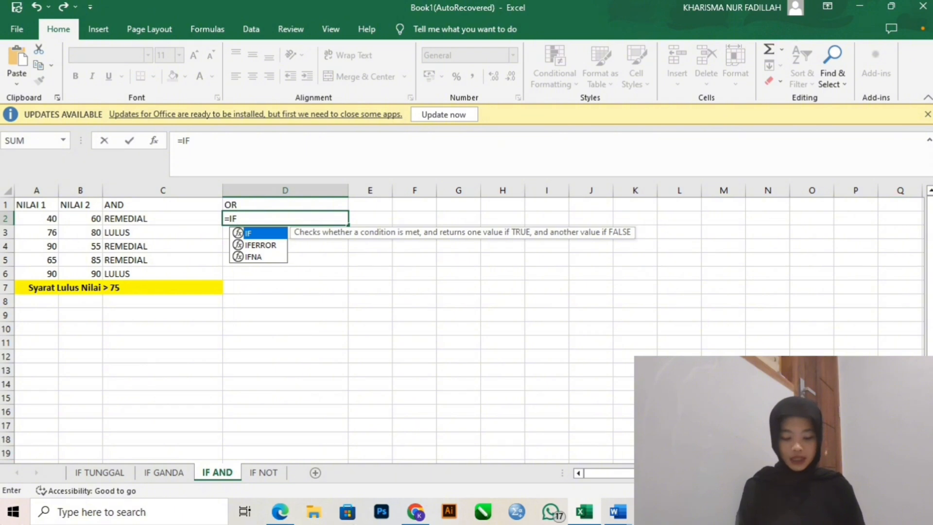
text(()
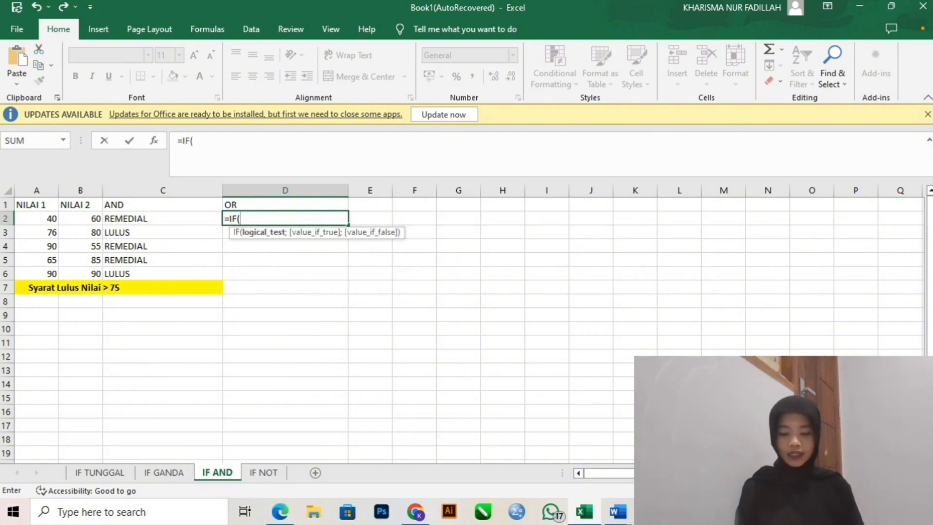
text(AND)
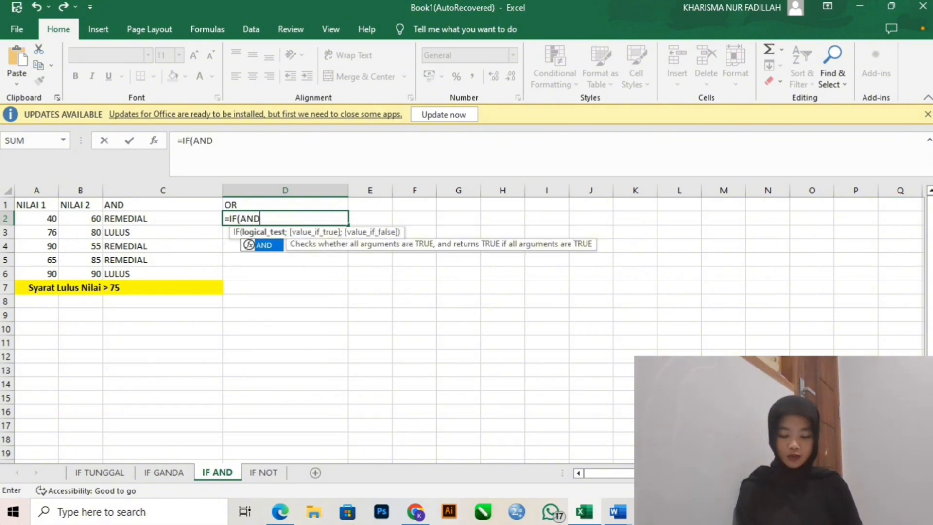
key(BackSpace)
key(BackSpace)
key(BackSpace)
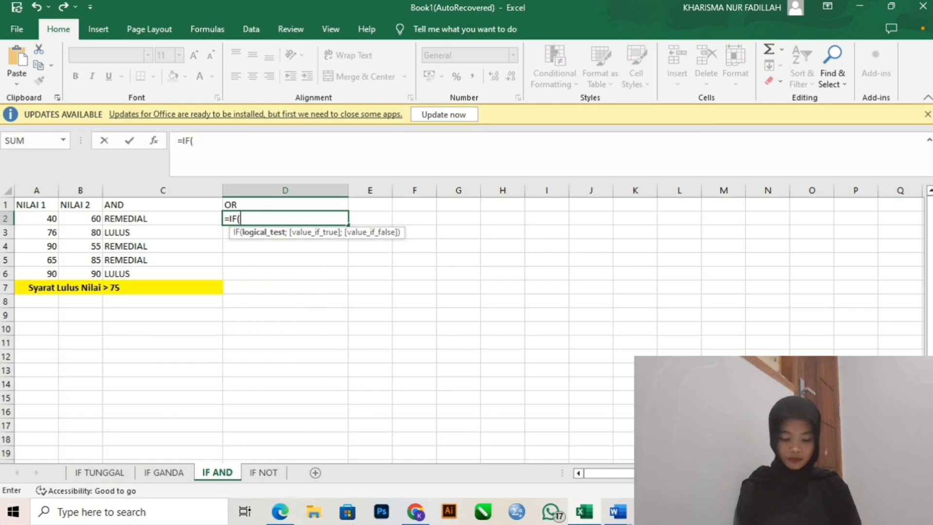
Step: Enter OR(A2>75;B2>75) as the logical test of the IF formula in D2
text(OR)
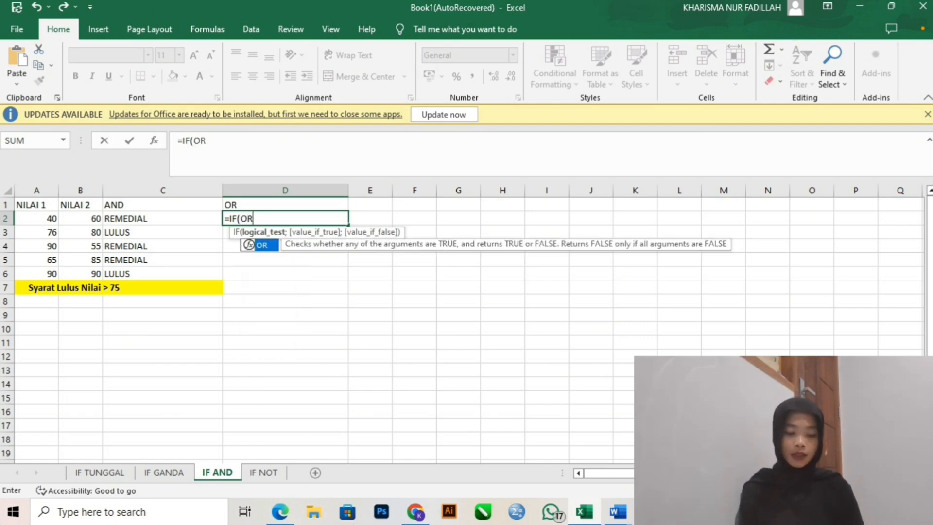
text(()
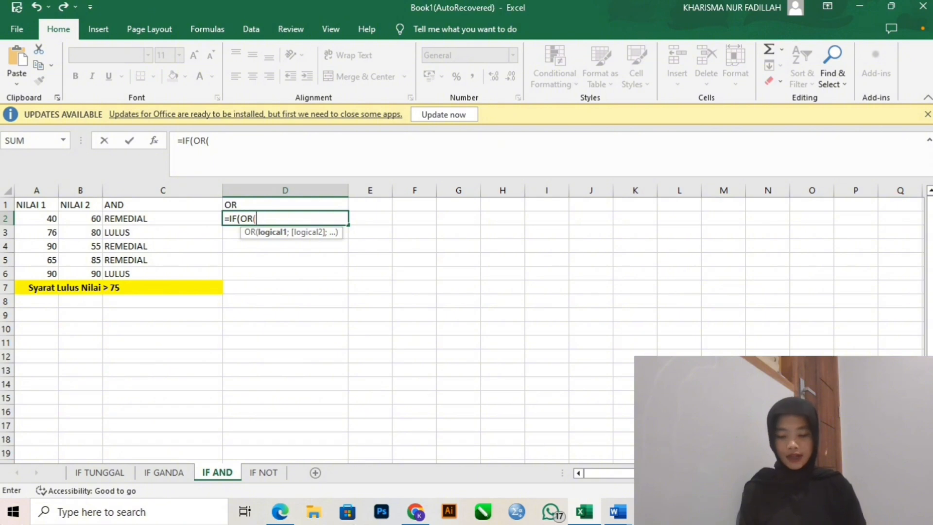
click(36, 219)
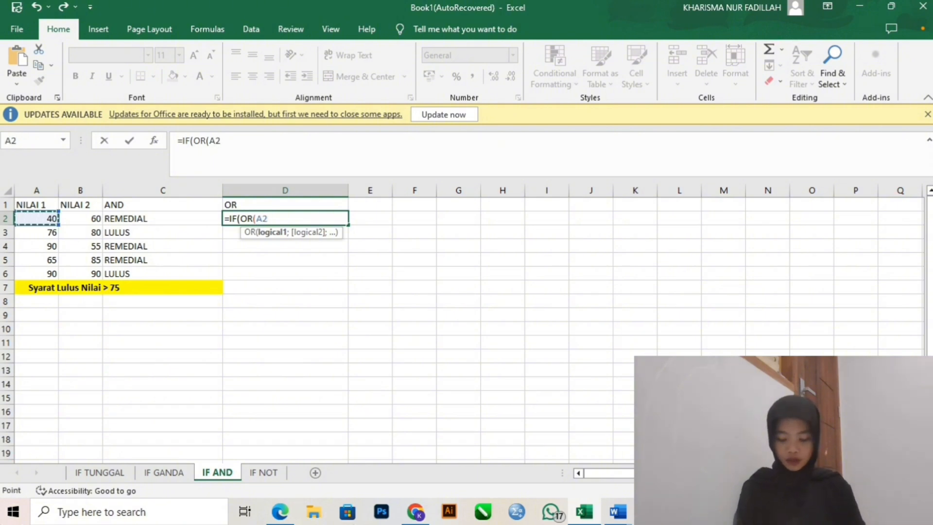
text(>)
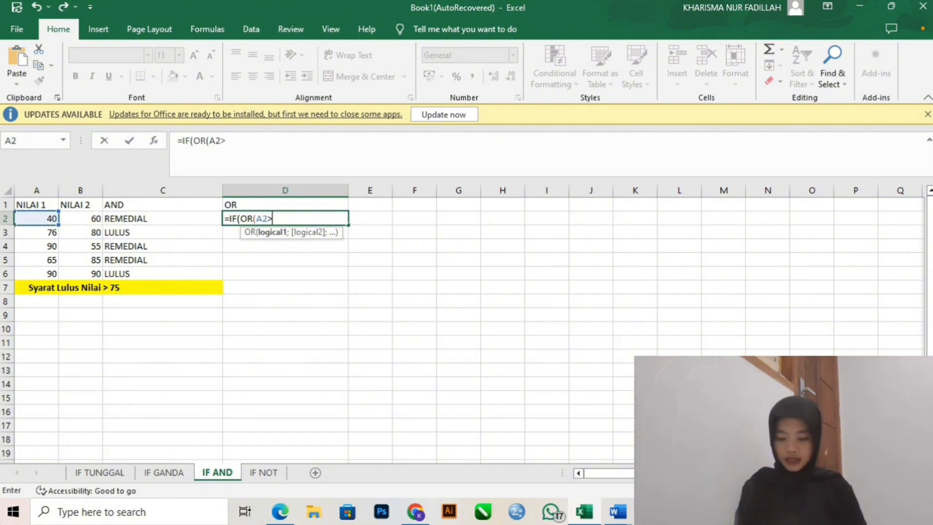
text(75)
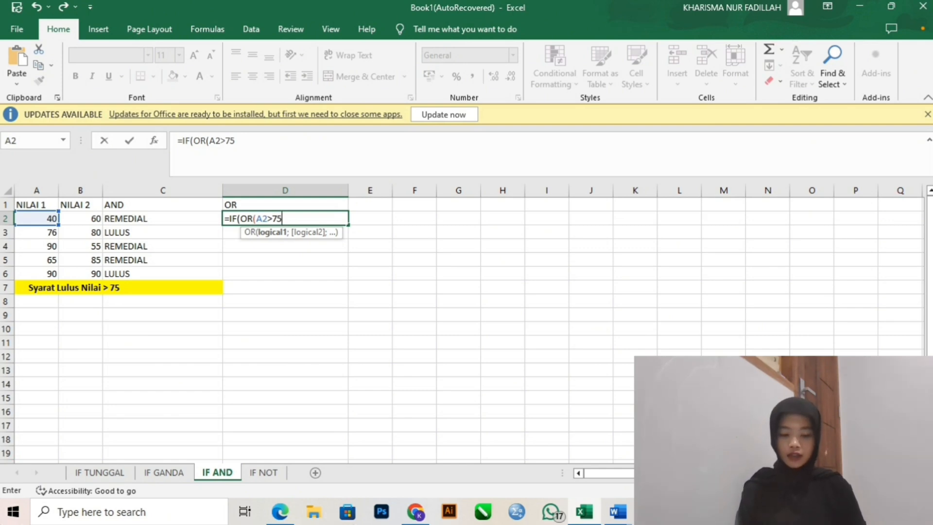
text(;)
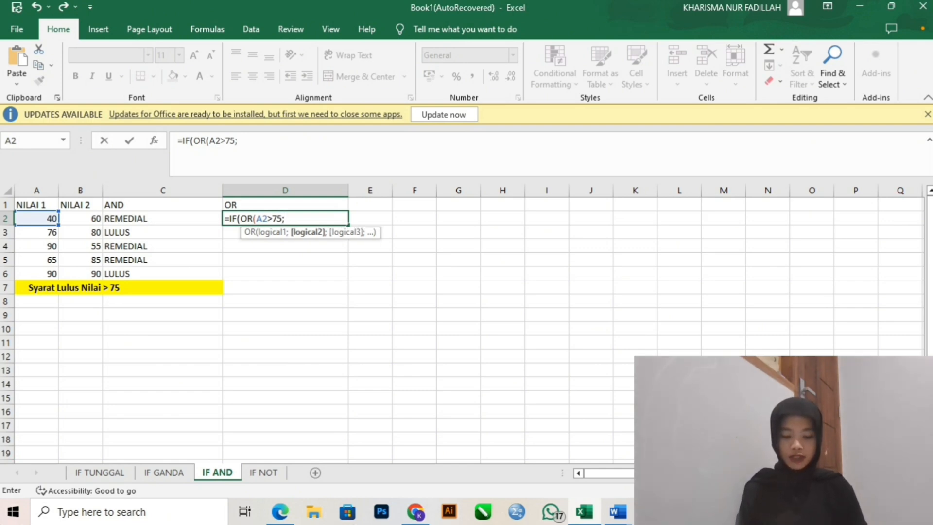
key(Left)
key(Left)
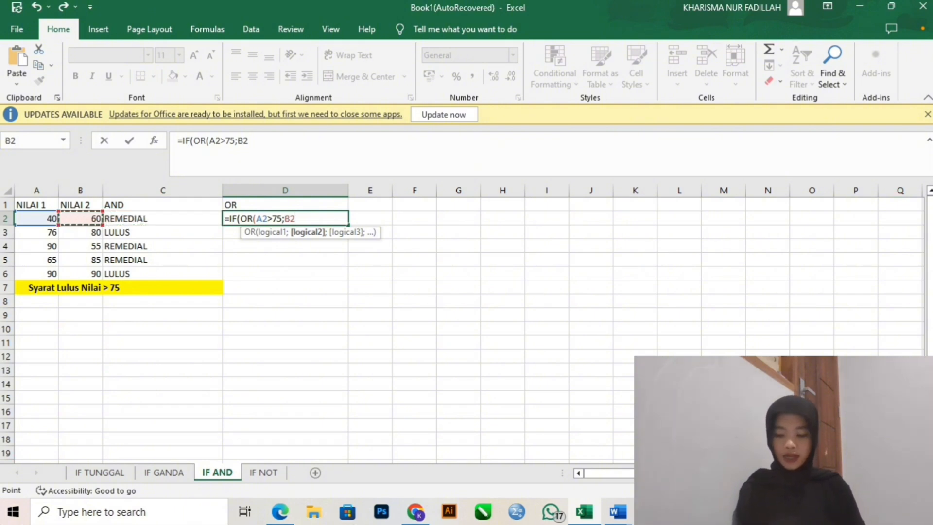
text(>75)
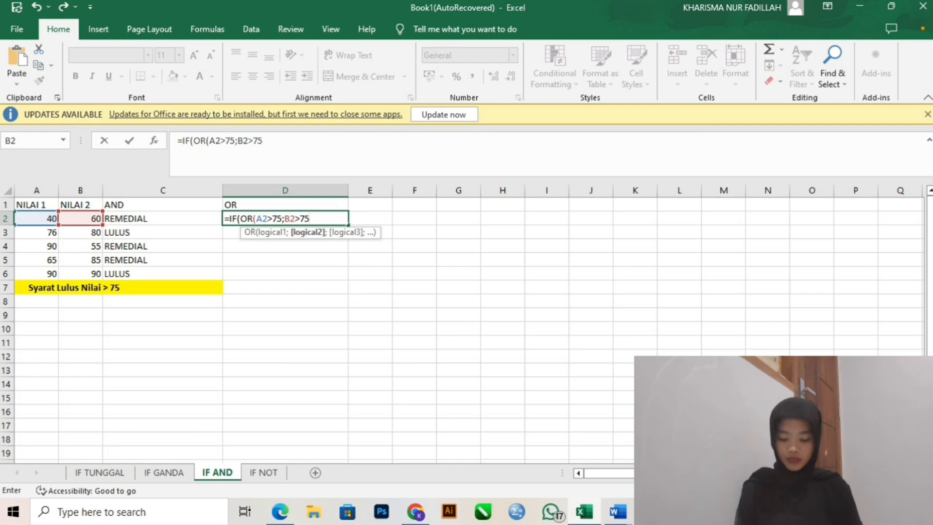
text())
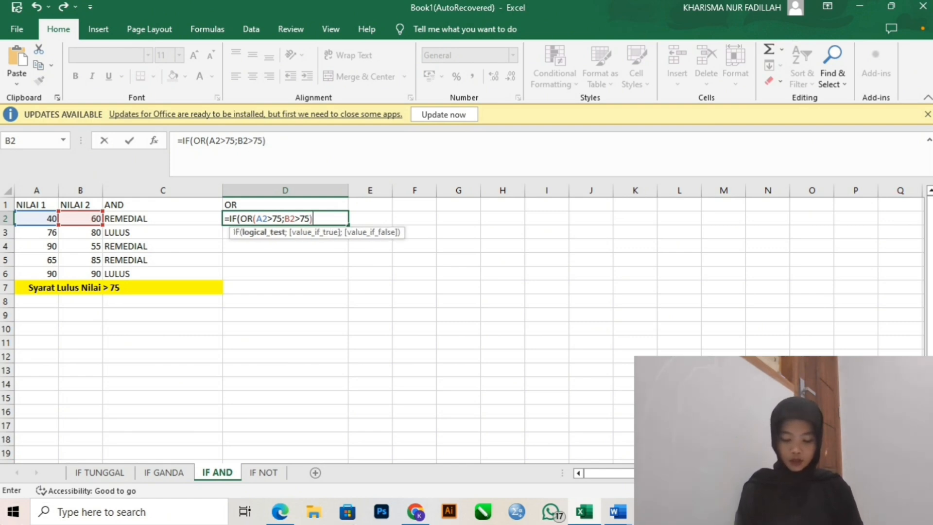
Step: Complete the D2 formula with "LULUS" as the true value and "REMEDIAL" as the false value
text(;"LULUS")
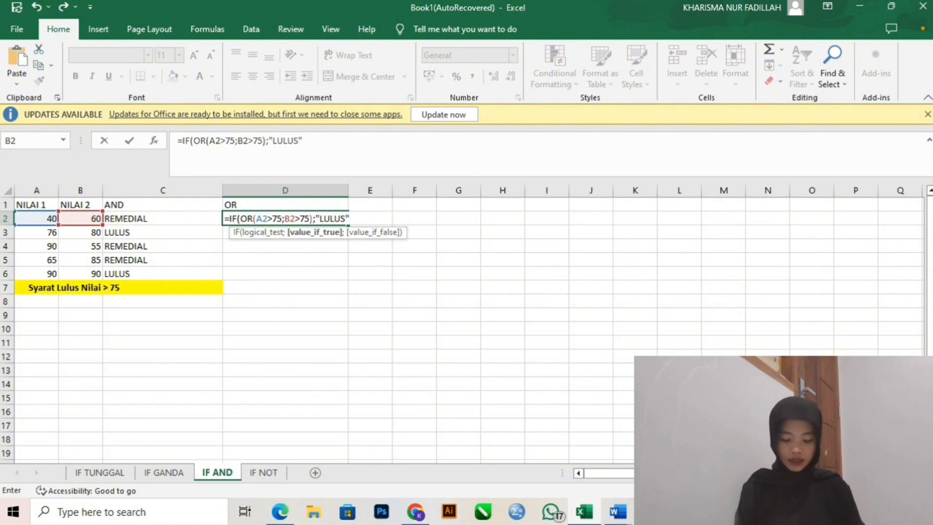
text(;)
text("REMDI)
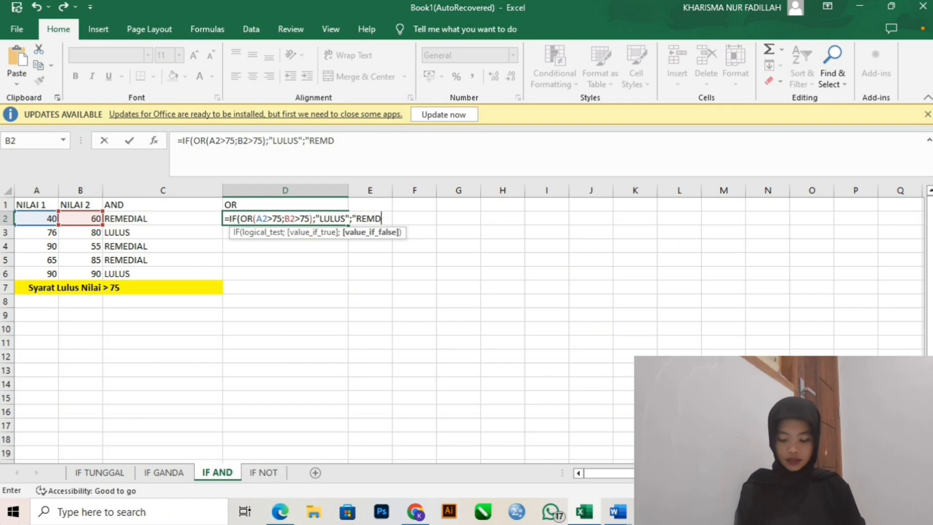
key(BackSpace)
key(BackSpace)
text(EDIAL"))
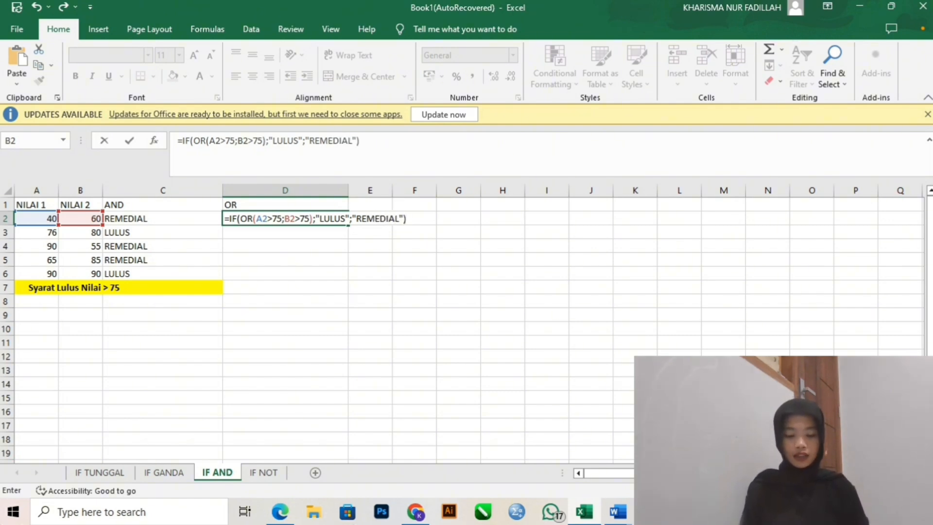
key(Return)
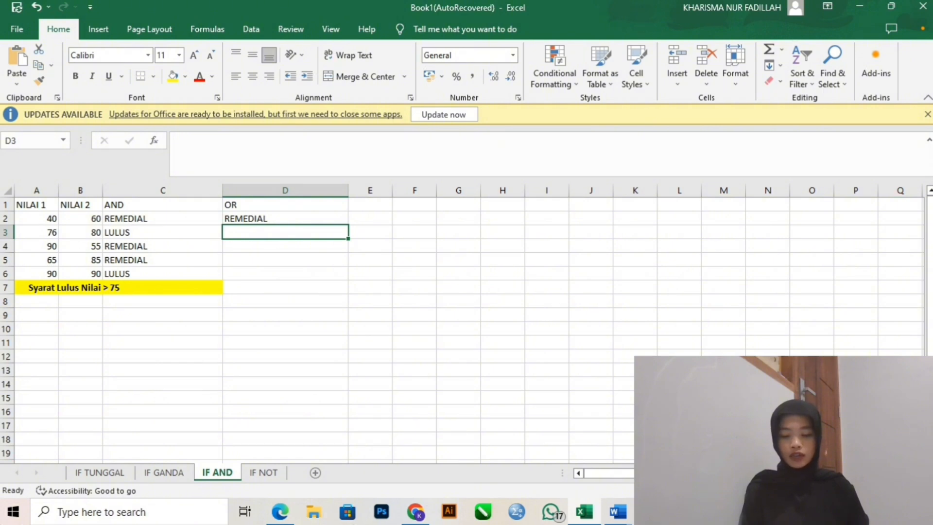
Step: Fill the D2 formula down the OR column to D6
click(285, 218)
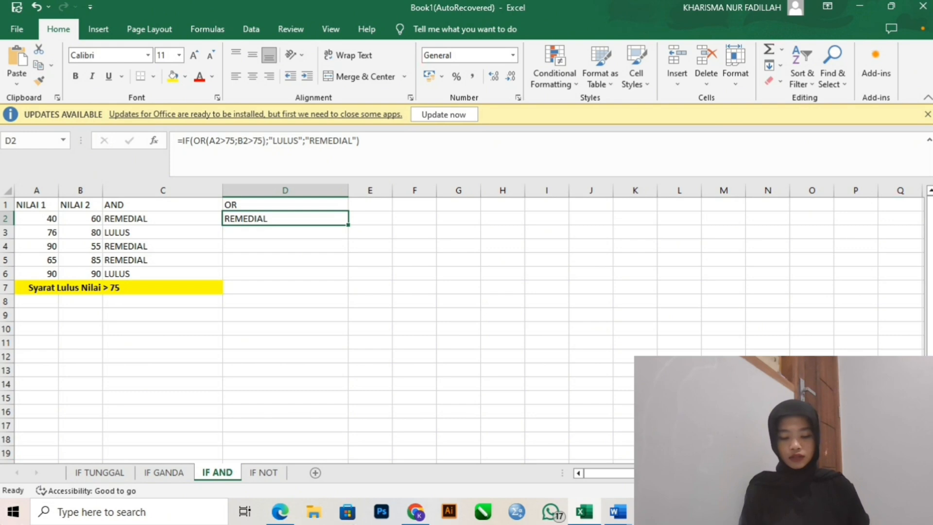
drag(348, 224, 348, 278)
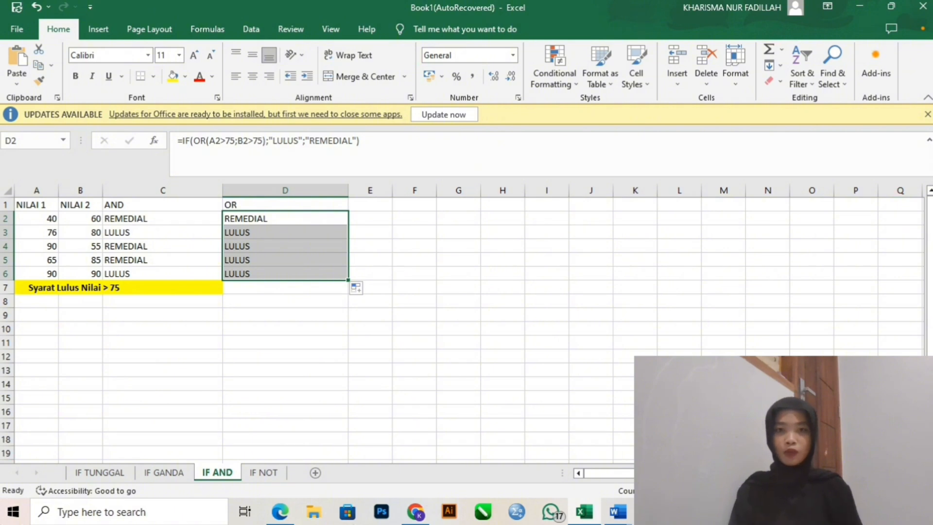
click(371, 232)
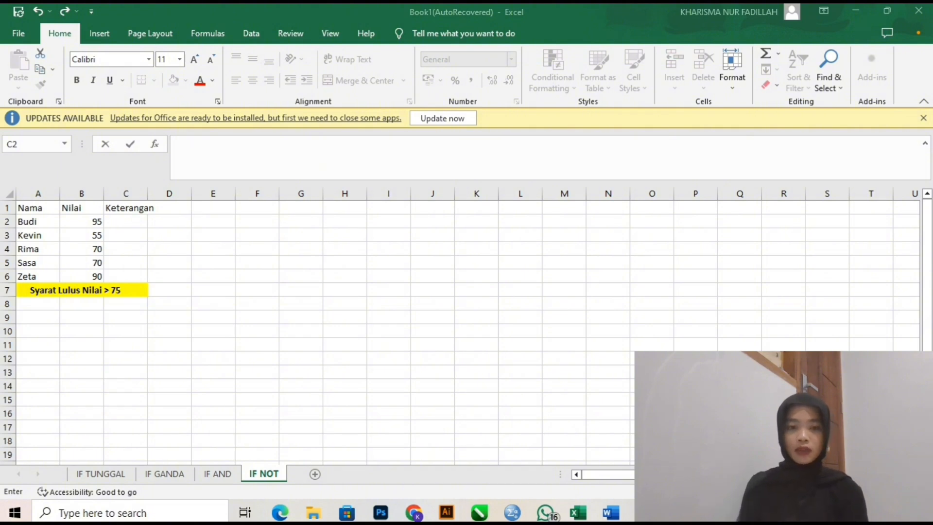
Step: On the IF NOT sheet, begin an IF formula in C2 with the logical test NOT(B2>75)
click(125, 221)
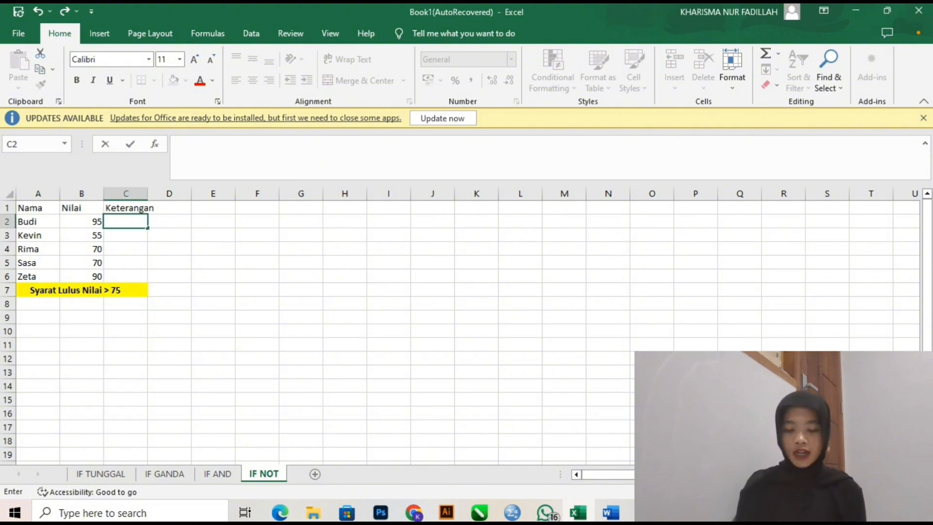
text(=)
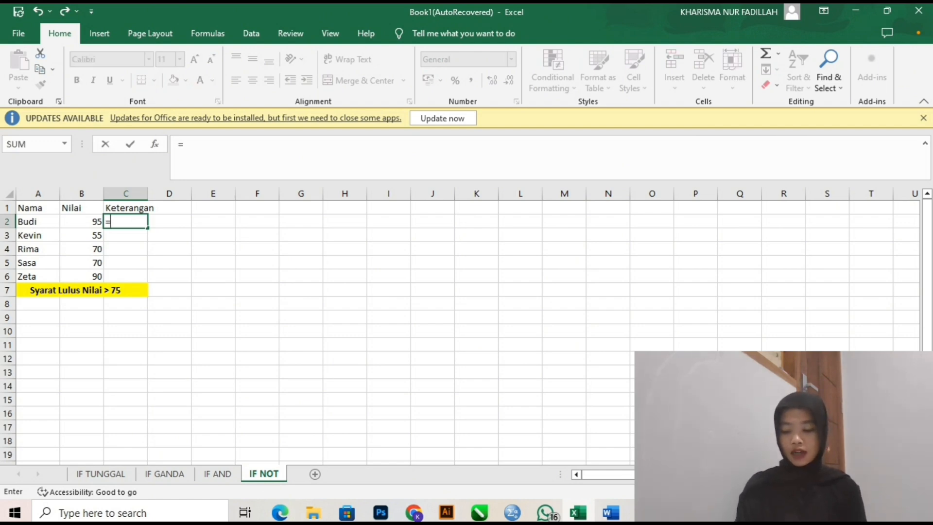
text(IF)
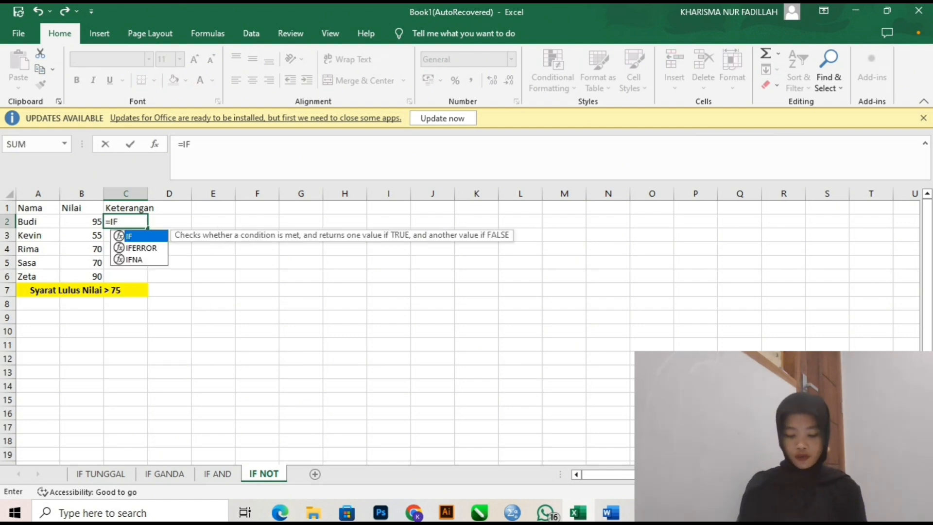
text(()
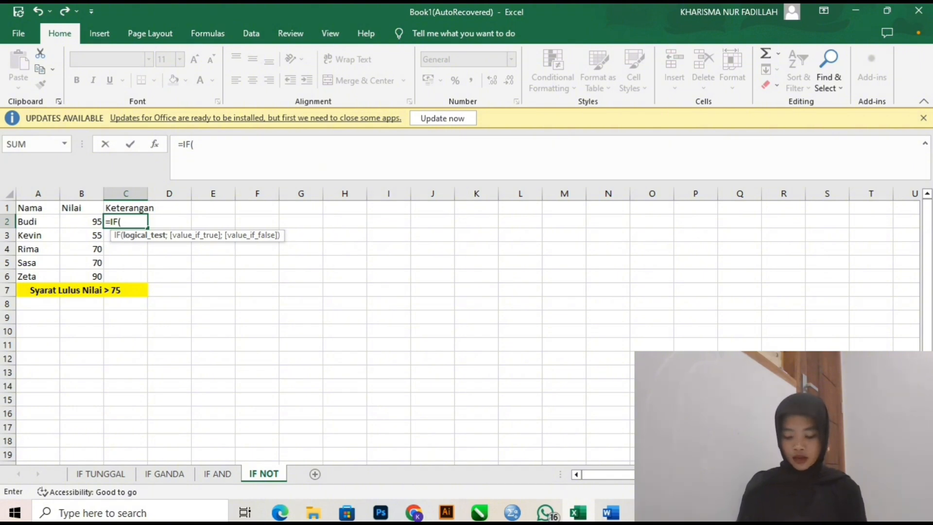
text(n)
key(BackSpace)
text(NOT()
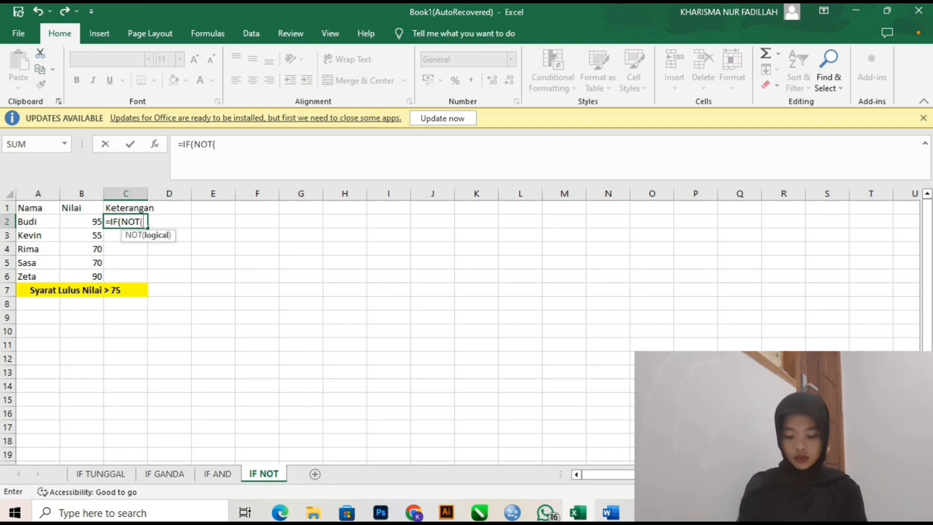
click(100, 221)
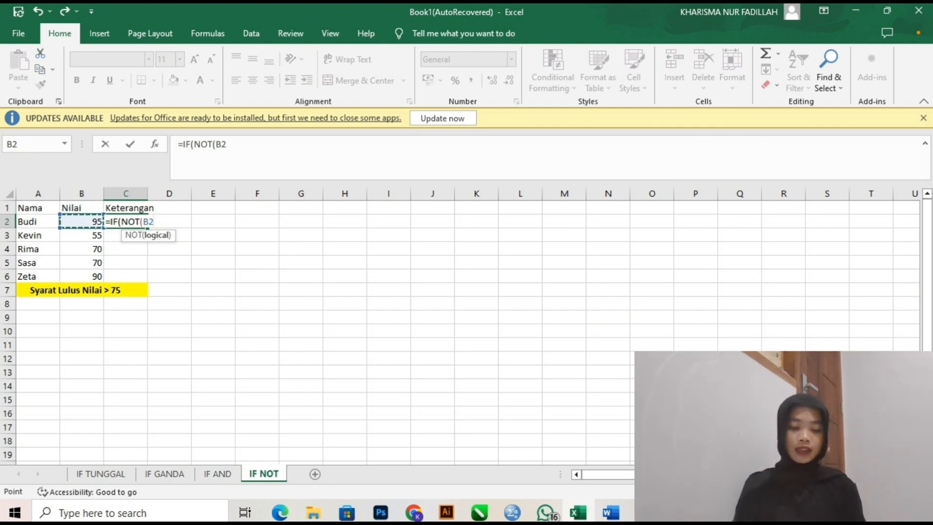
text(>75)
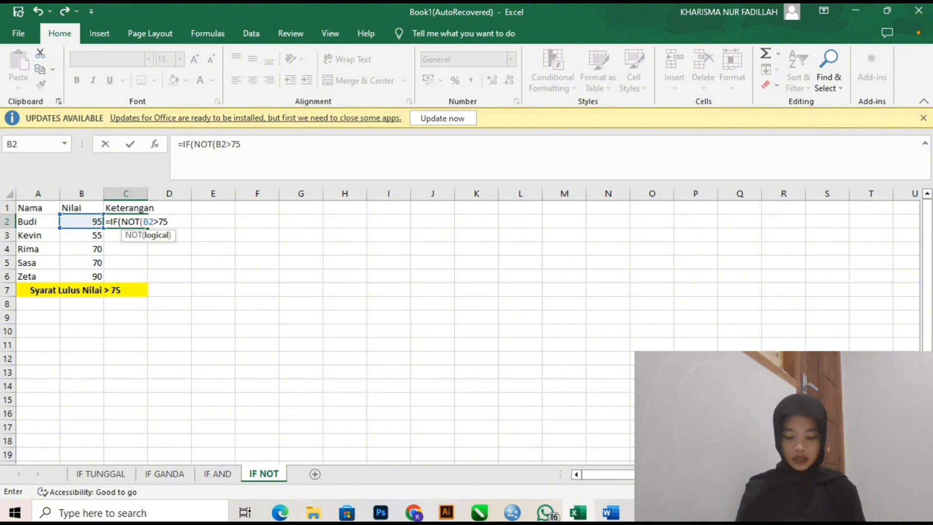
text())
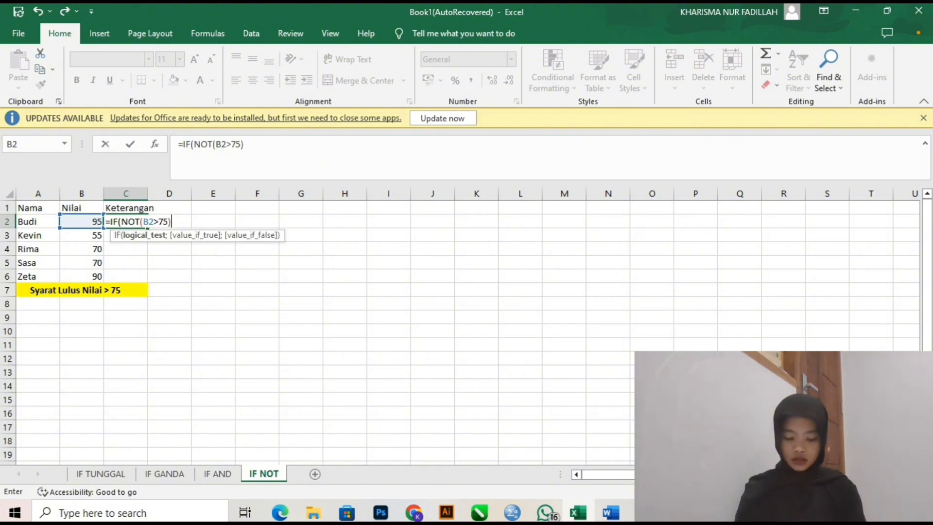
Step: Finish the C2 formula with "LULUS" as the true value and "REMEDIAL" as the false value
text(;)
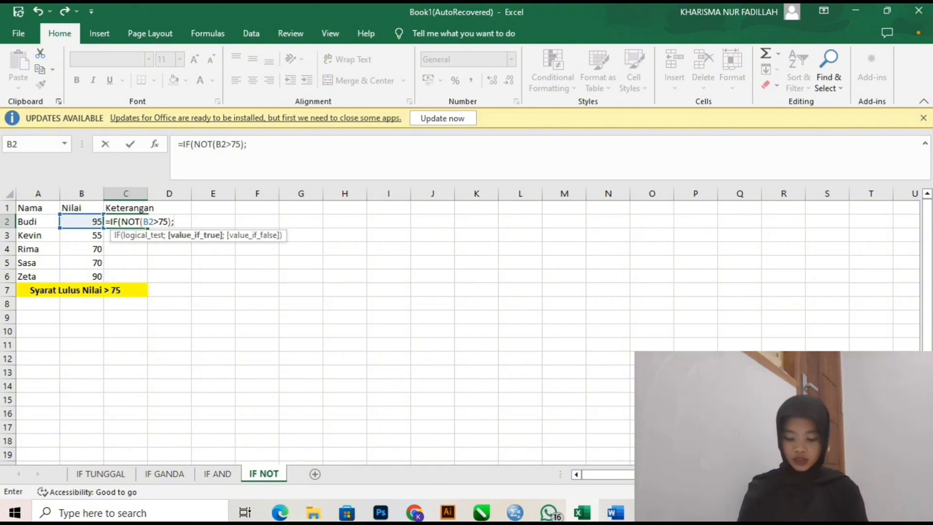
text("LULUS)
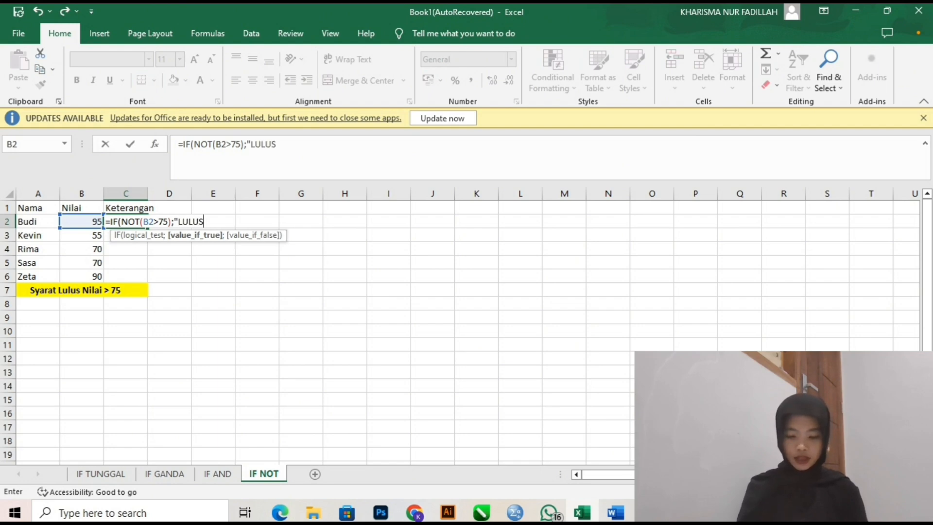
text(";)
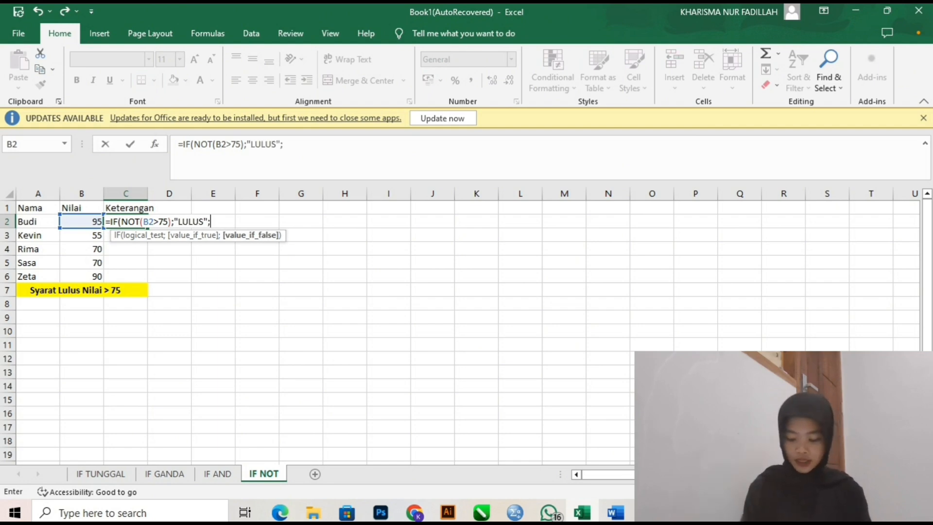
text("REMEDIA)
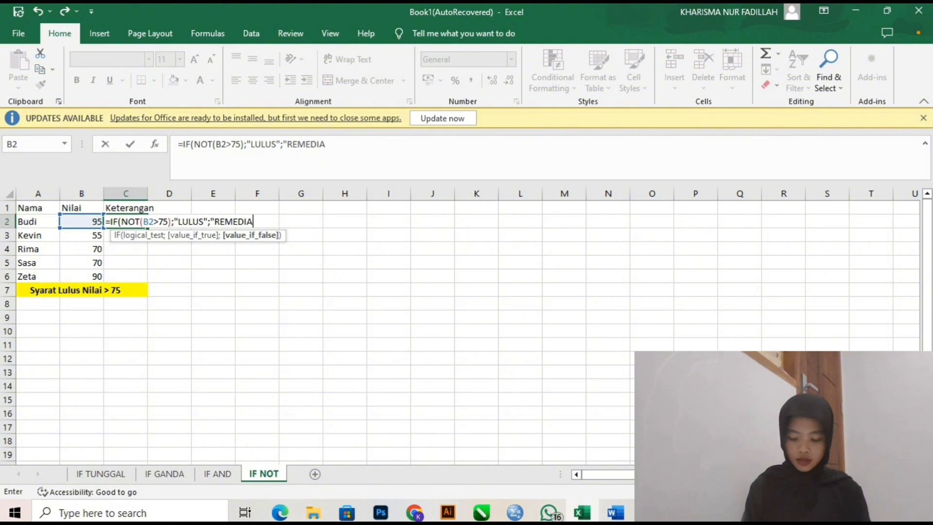
text(L)
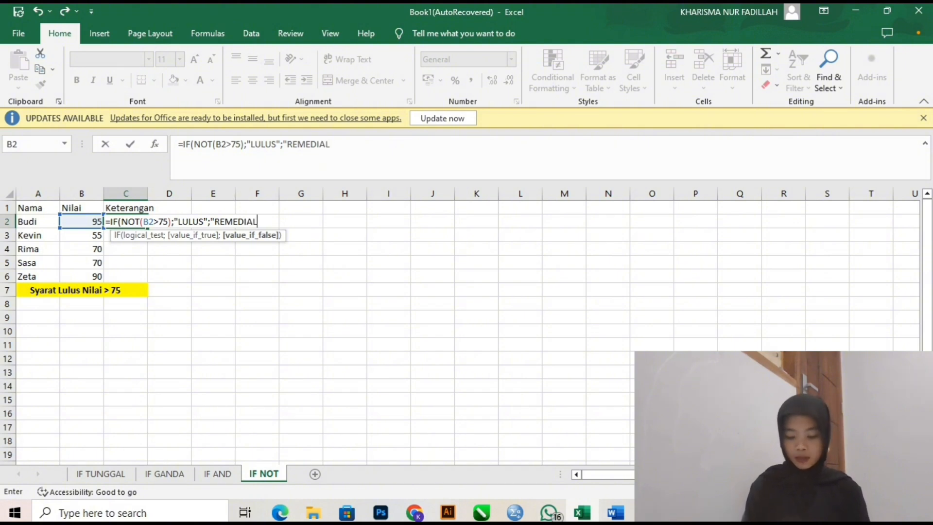
text("))
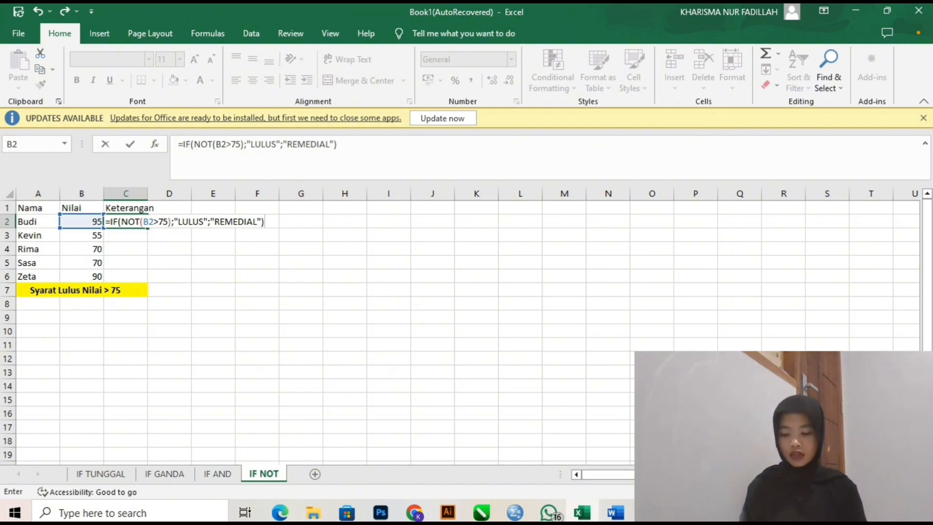
key(Return)
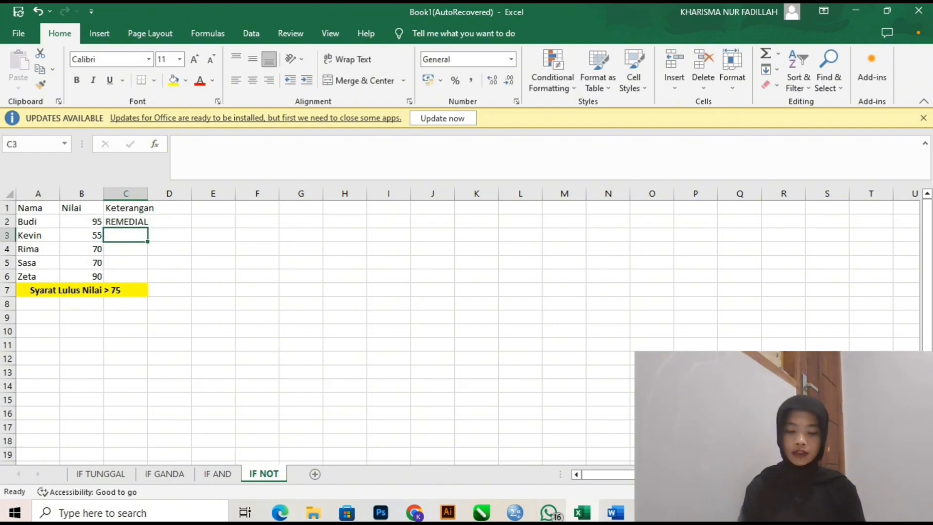
Step: Fill the C2 IF NOT formula down the Keterangan column to C6
click(126, 222)
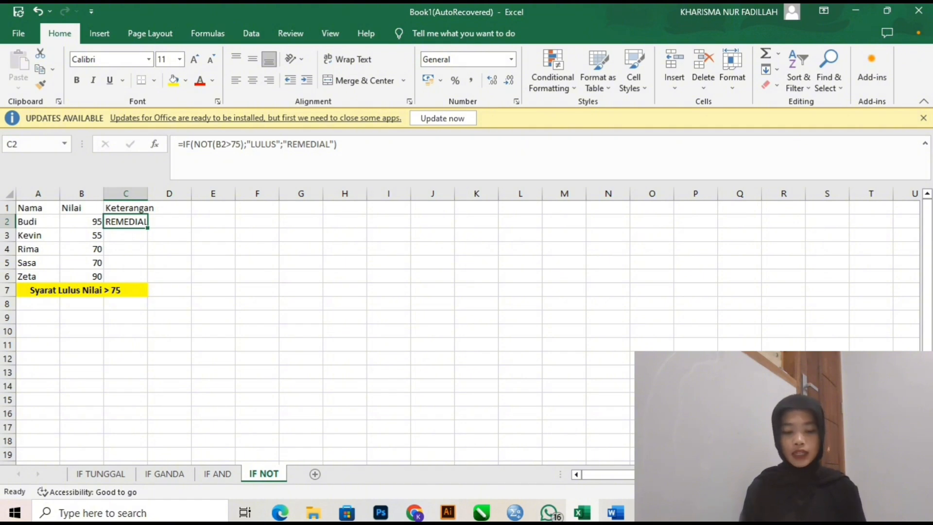
drag(147, 227, 147, 280)
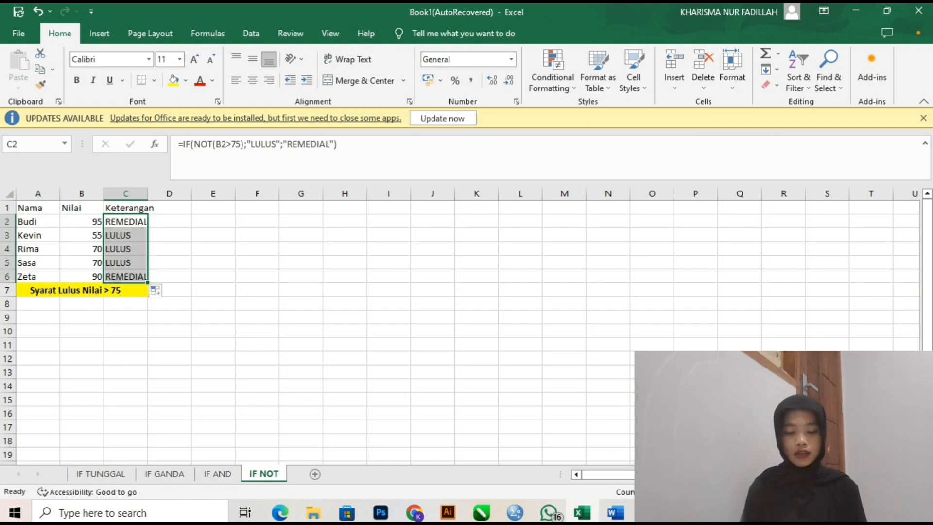
click(169, 248)
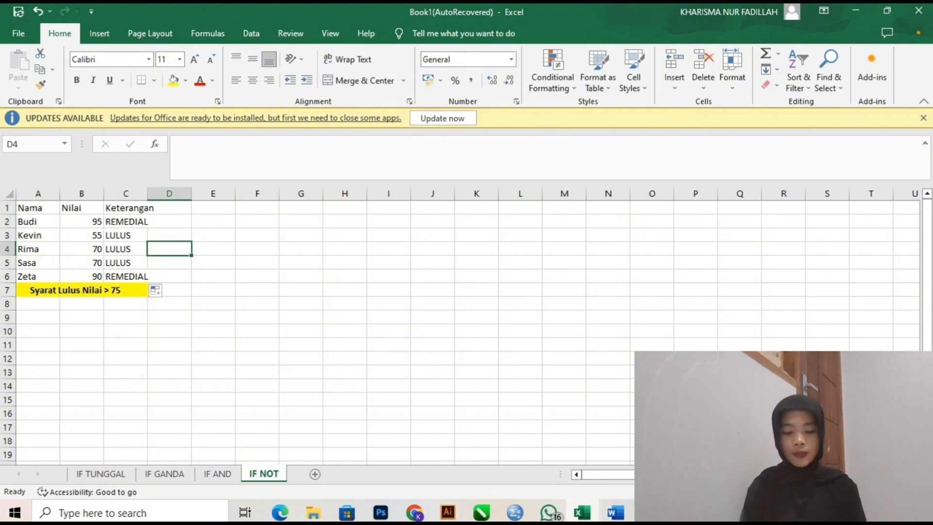
click(169, 276)
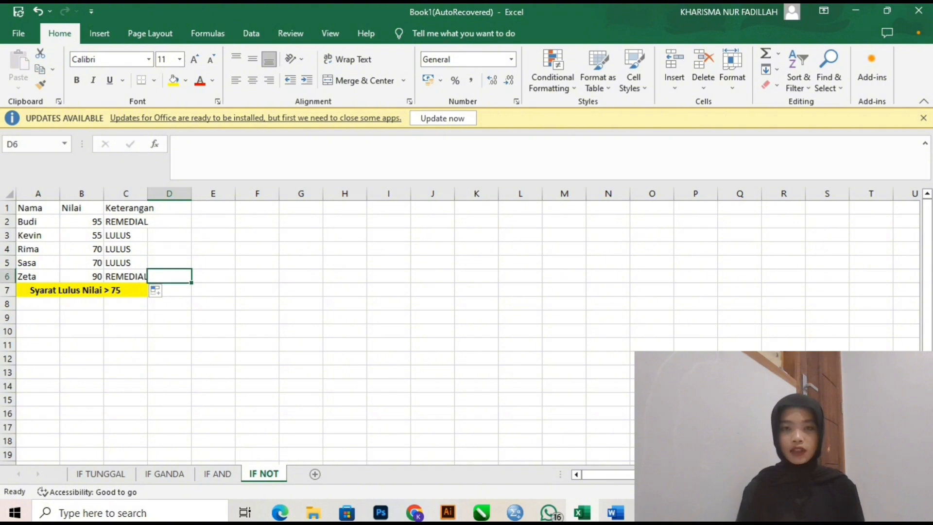